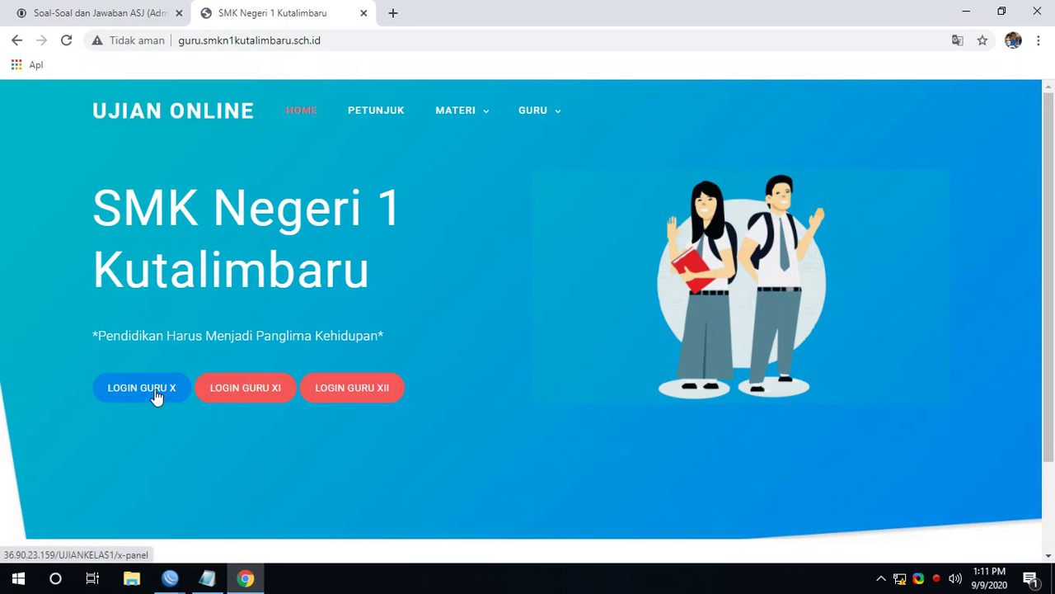
Step: Open the class X teacher login page and enter the username
left_click(156, 396)
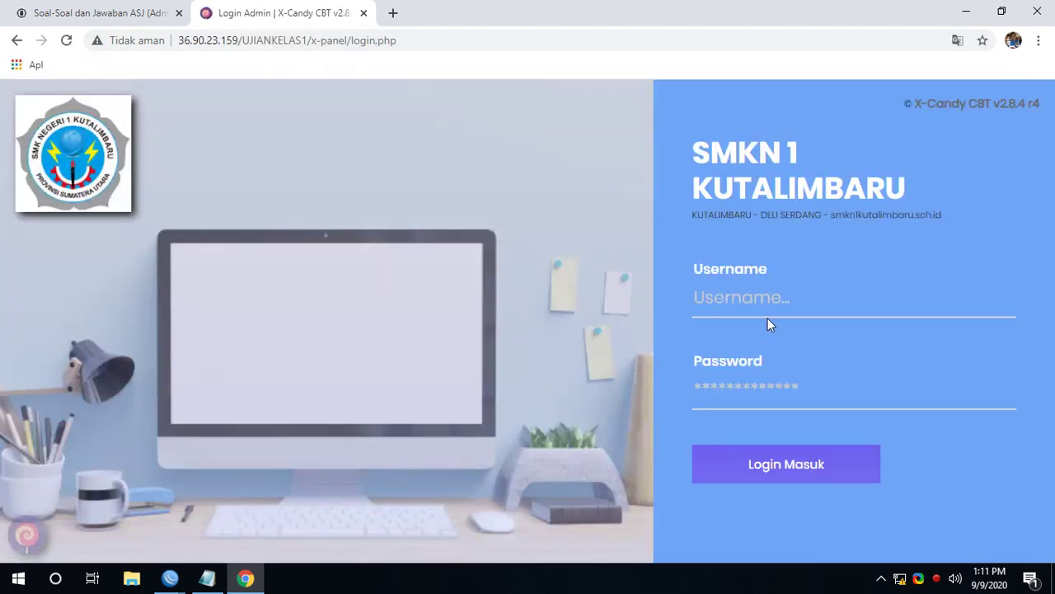
left_click(769, 307)
left_click(721, 476)
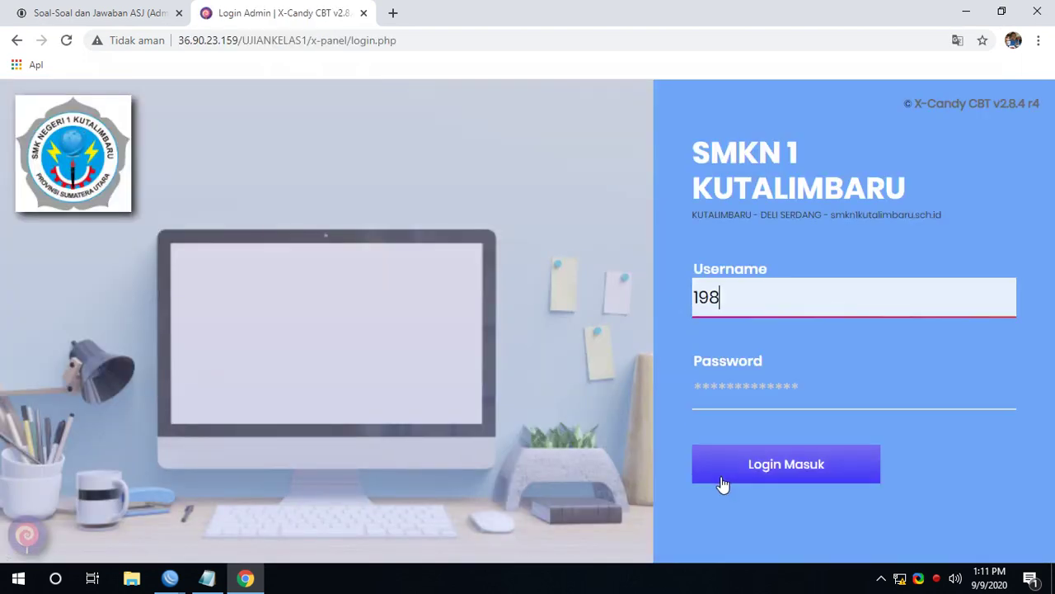
Step: Switch to Notepad and delete all the instruction lines below the login credentials line
left_click(212, 581)
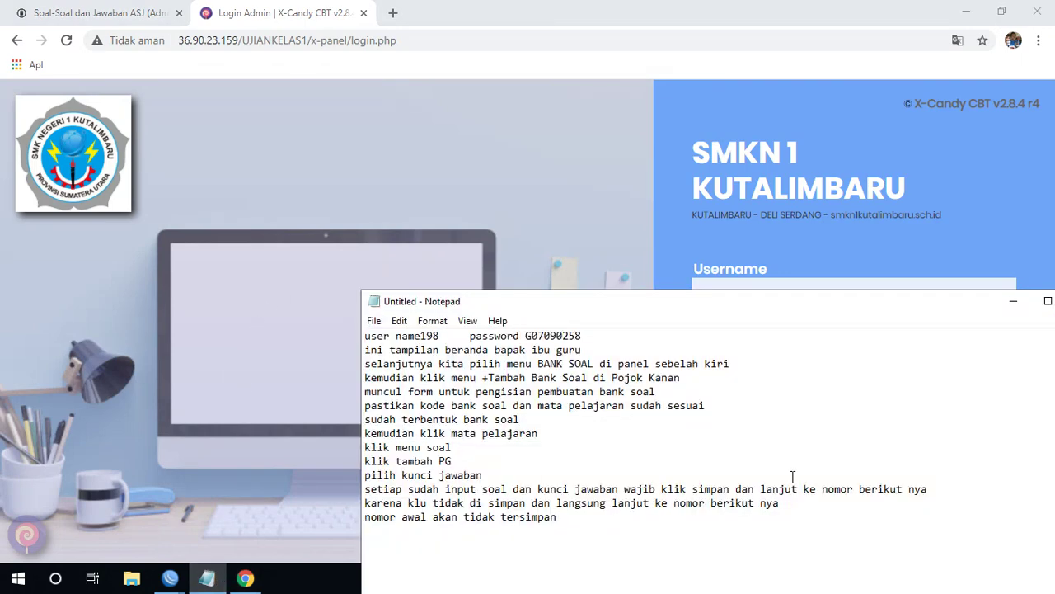
key("ctrl+a")
left_click(564, 453)
left_click_drag(632, 530, 359, 354)
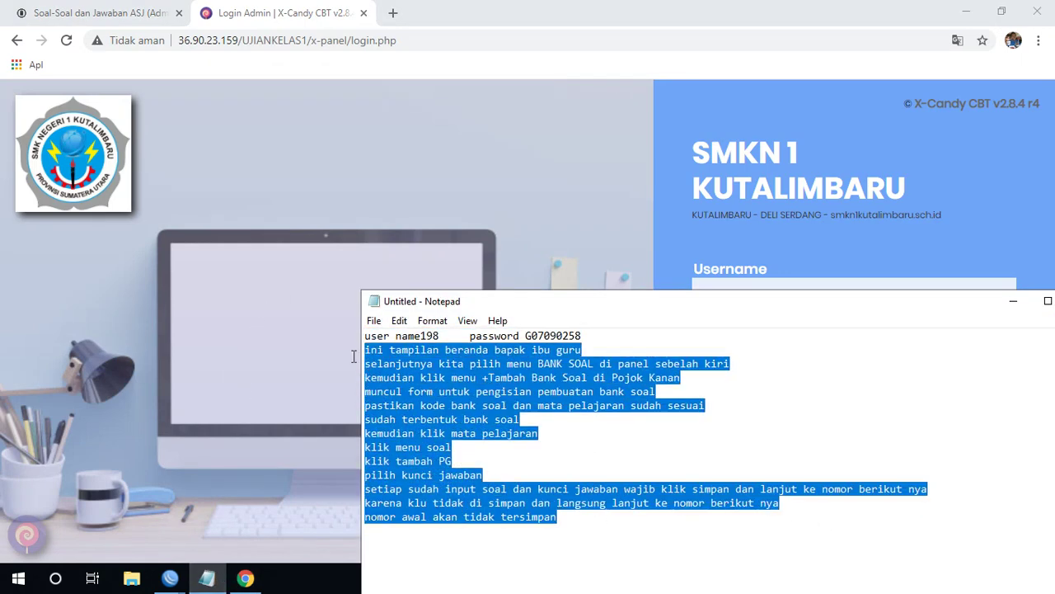
key("Delete")
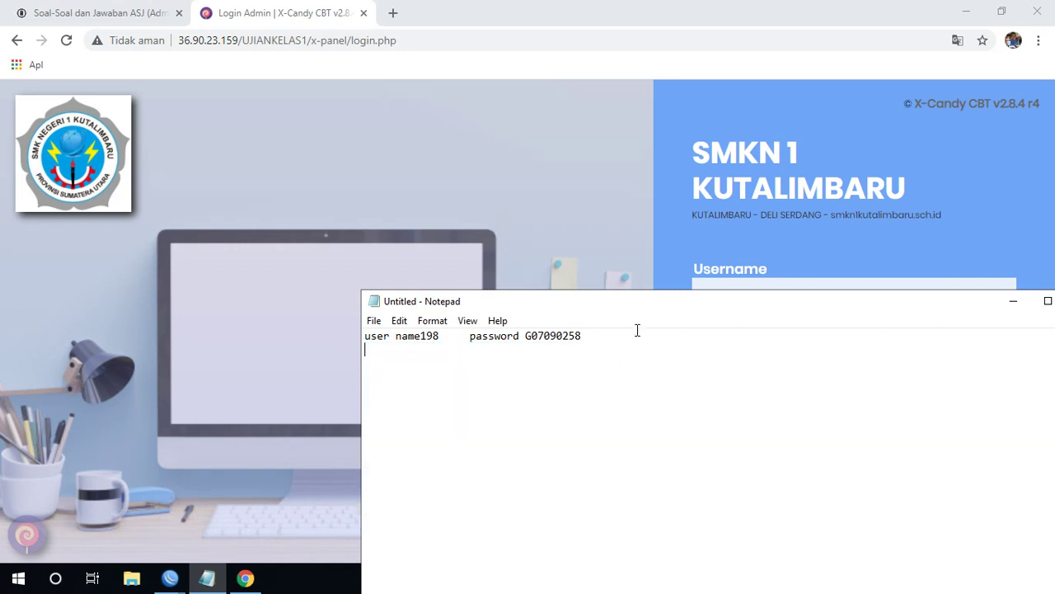
Step: Copy the account password from the note, minimize Notepad, paste it into the login form's password field and log in
left_click_drag(590, 341, 530, 341)
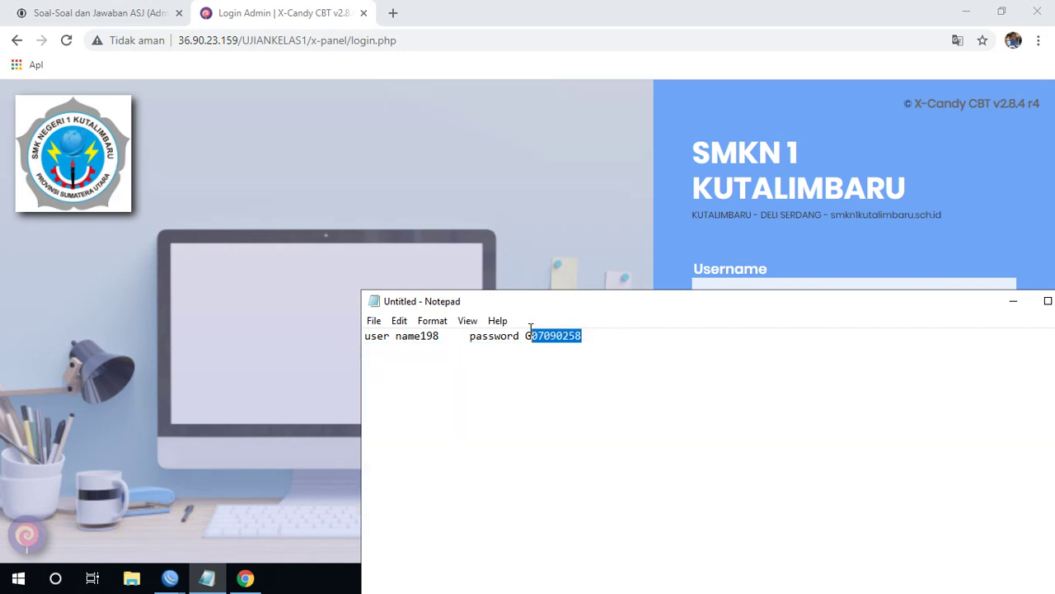
left_click(1013, 300)
left_click(707, 376)
key("ctrl+v")
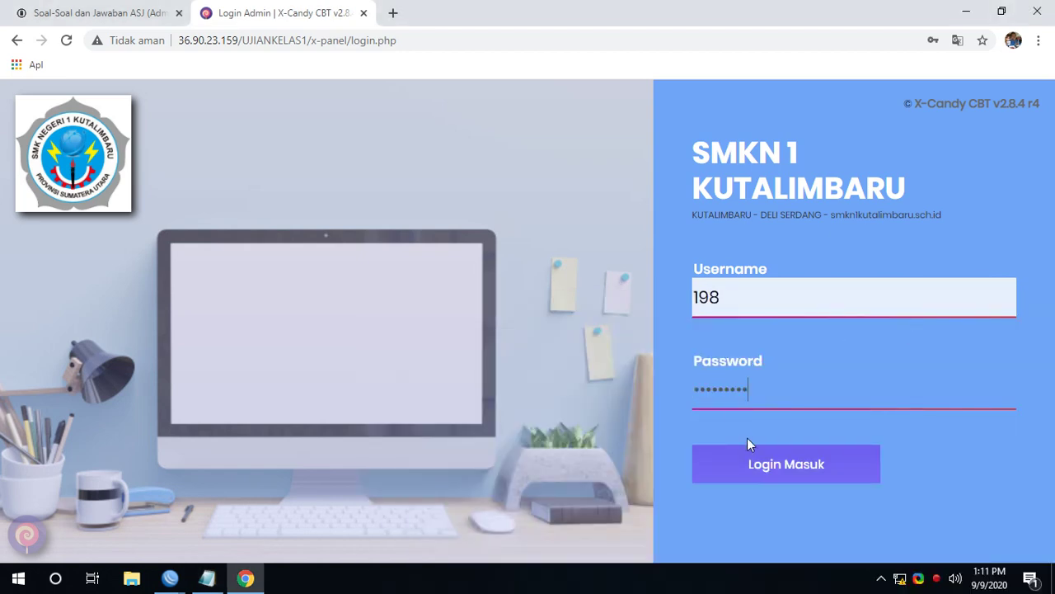
left_click(744, 467)
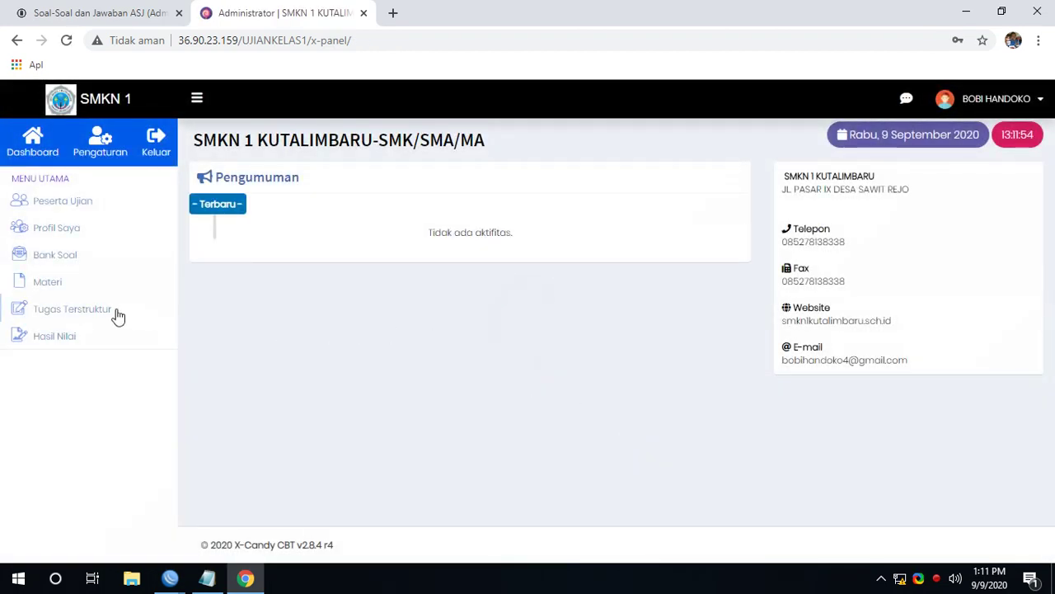
Step: Open the Bank Soal page and start adding a new question bank
left_click(56, 257)
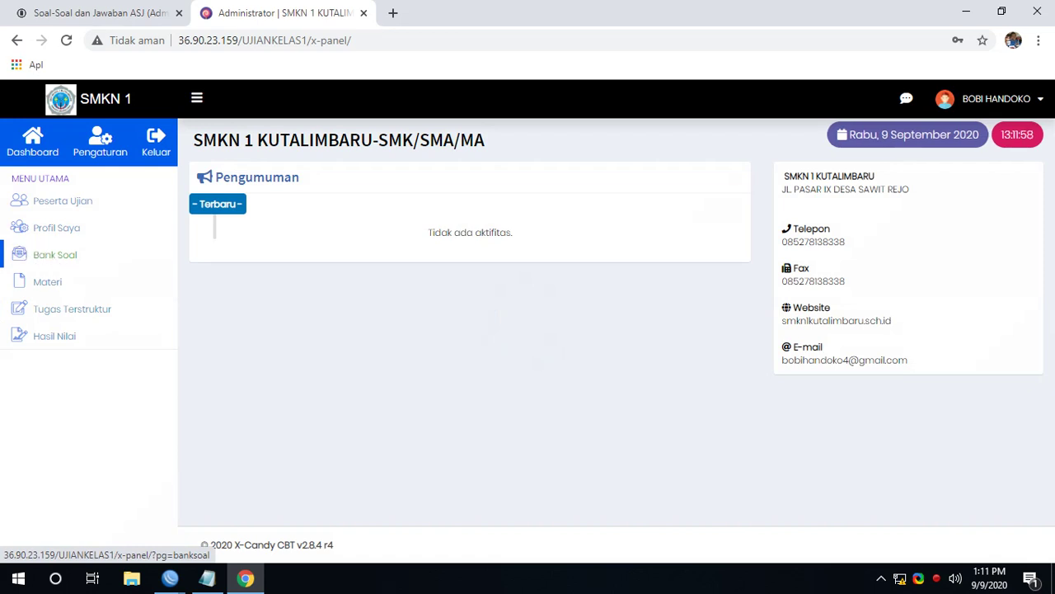
left_click(50, 253)
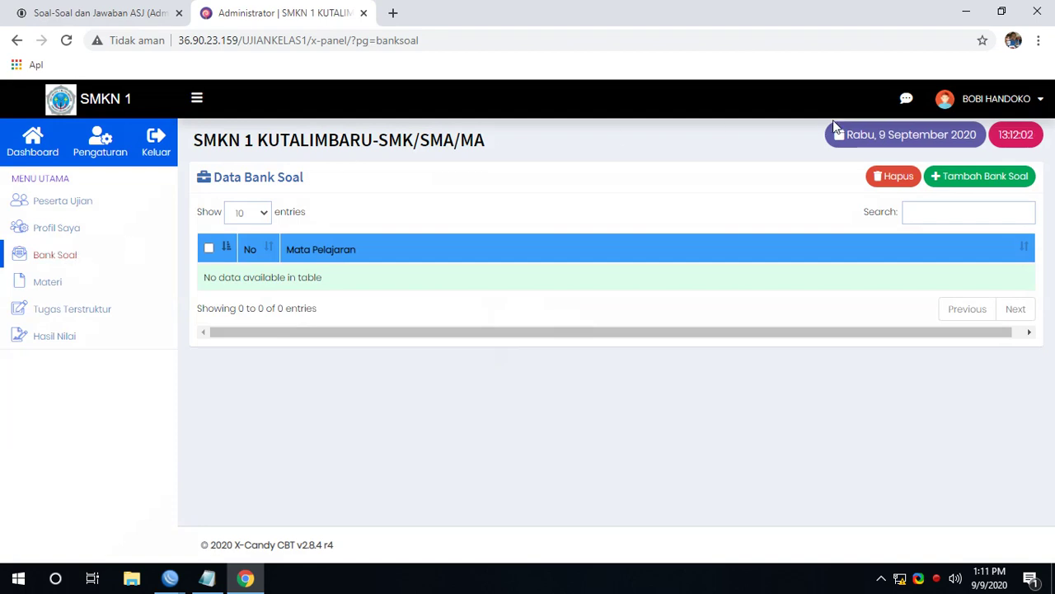
left_click(968, 187)
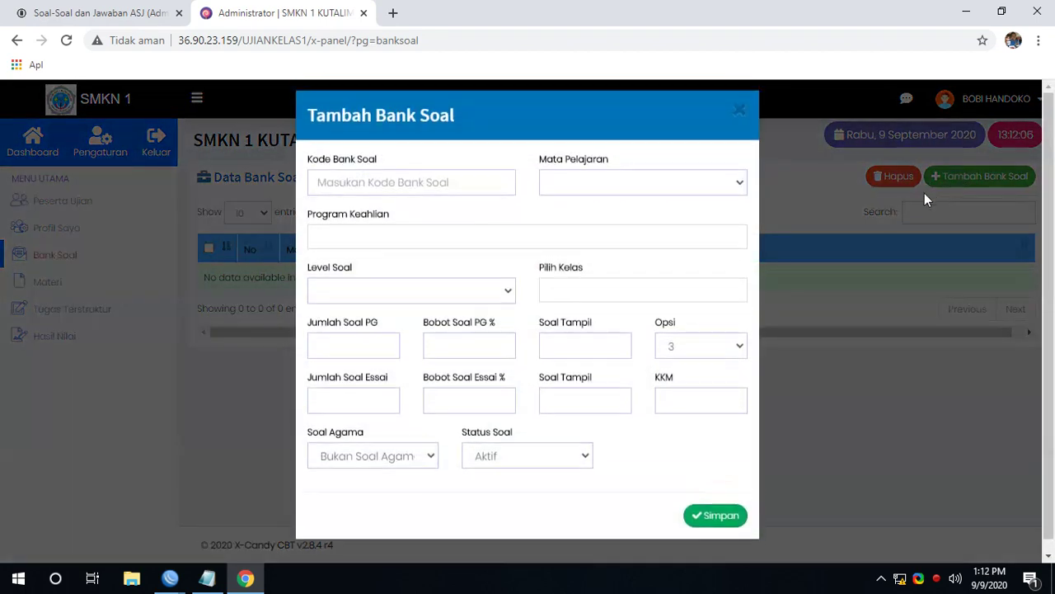
left_click(374, 195)
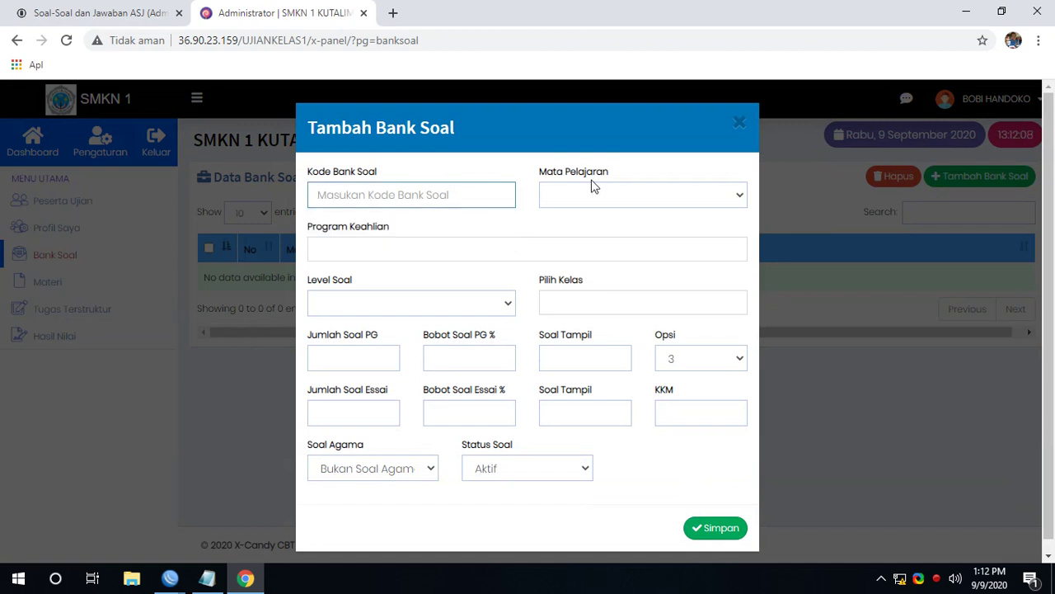
Step: Set the subject to Administrasi Infrastruktur Jaringan, the Program Keahlian to TKJ and the Level Soal to X
left_click(630, 194)
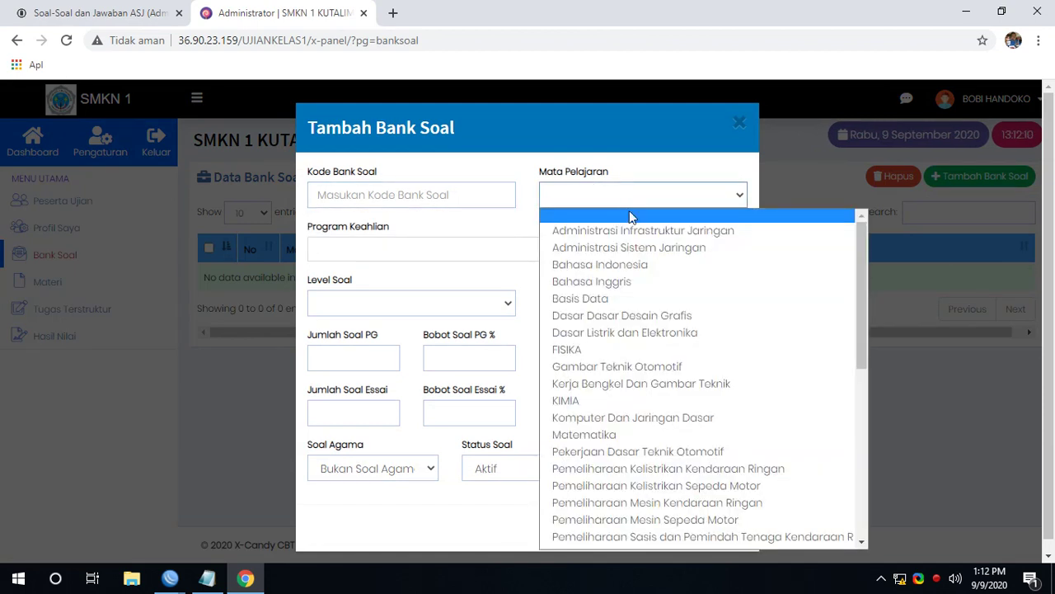
left_click(622, 231)
left_click(408, 249)
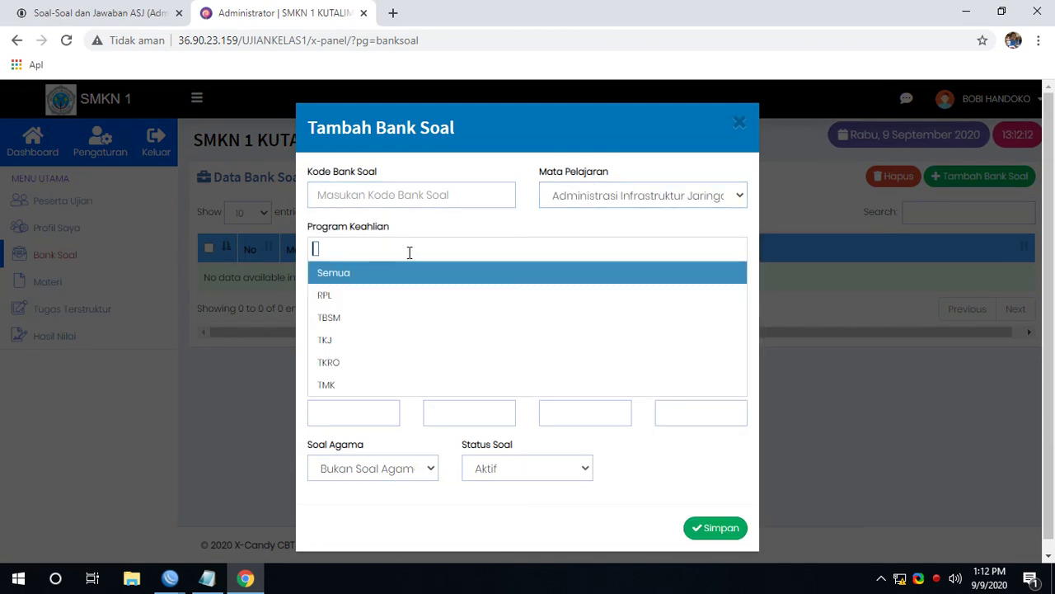
left_click(375, 347)
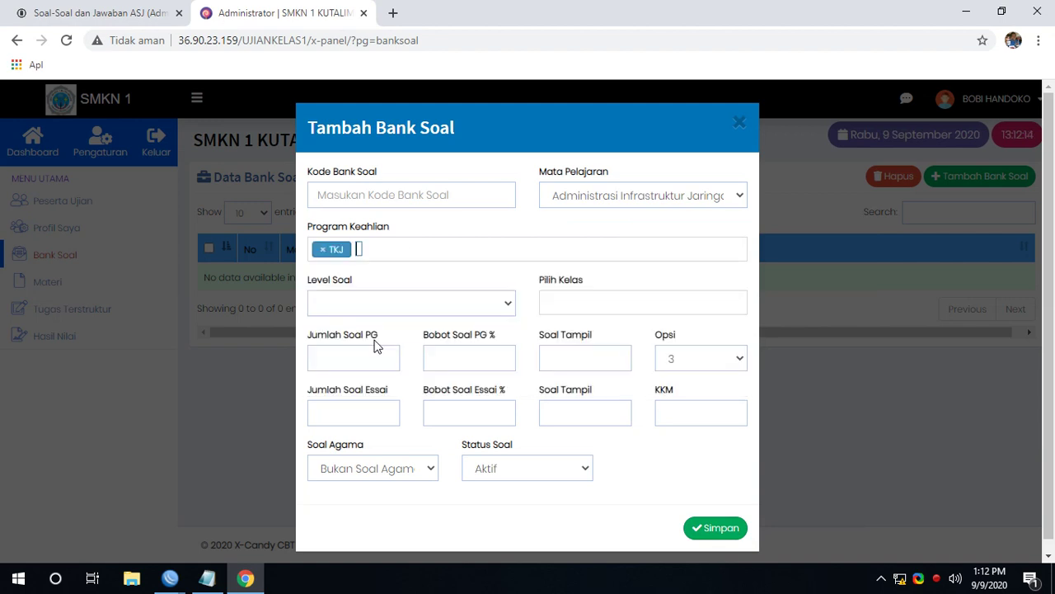
left_click(385, 306)
left_click(379, 355)
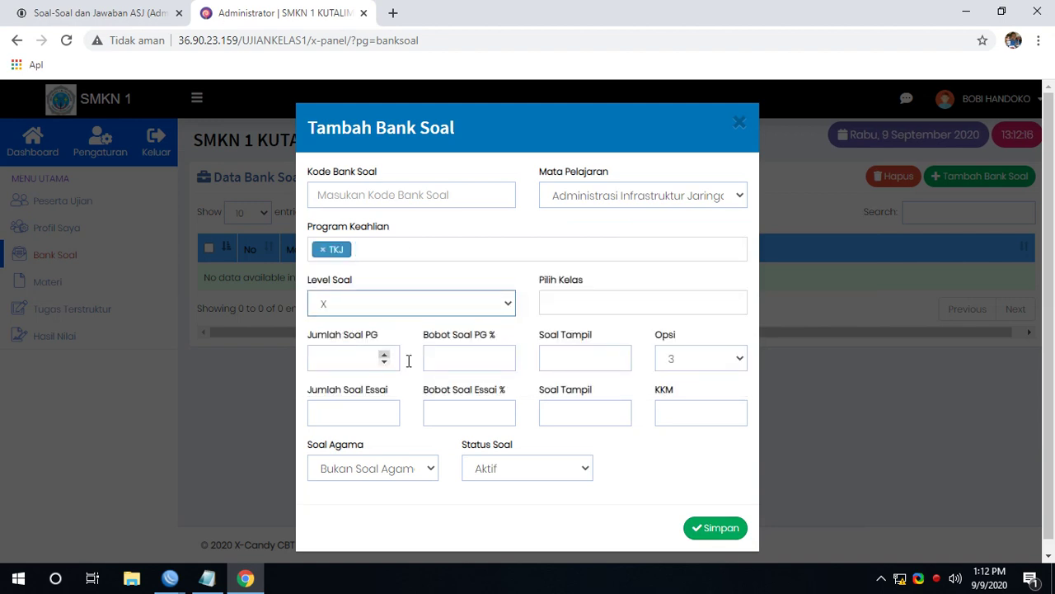
Step: Assign the question bank to classes XTKJ1 and XTKJ2
left_click(621, 305)
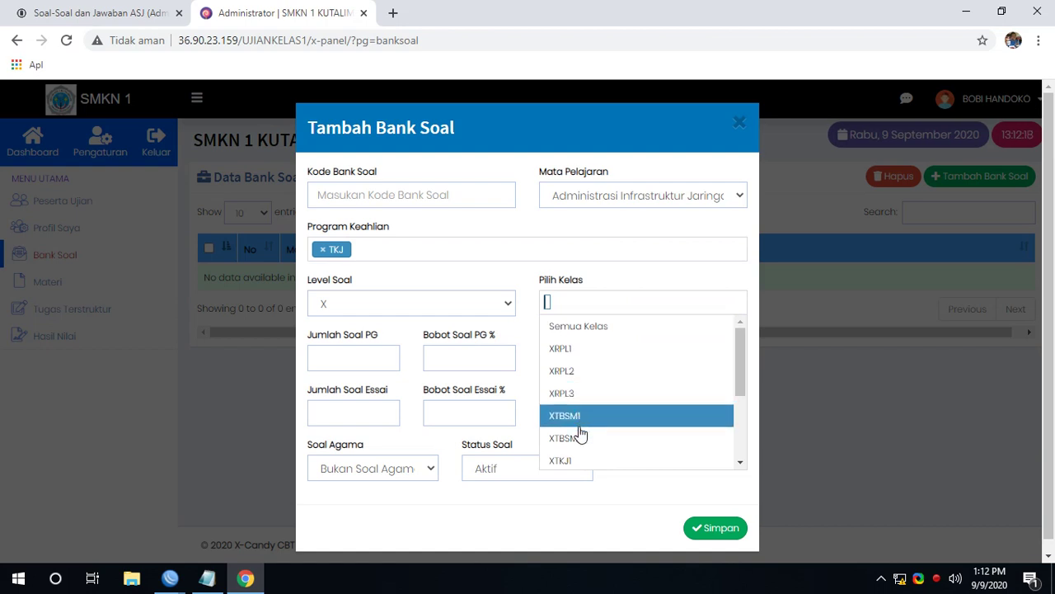
scroll(586, 425, "down", 1)
left_click(597, 389)
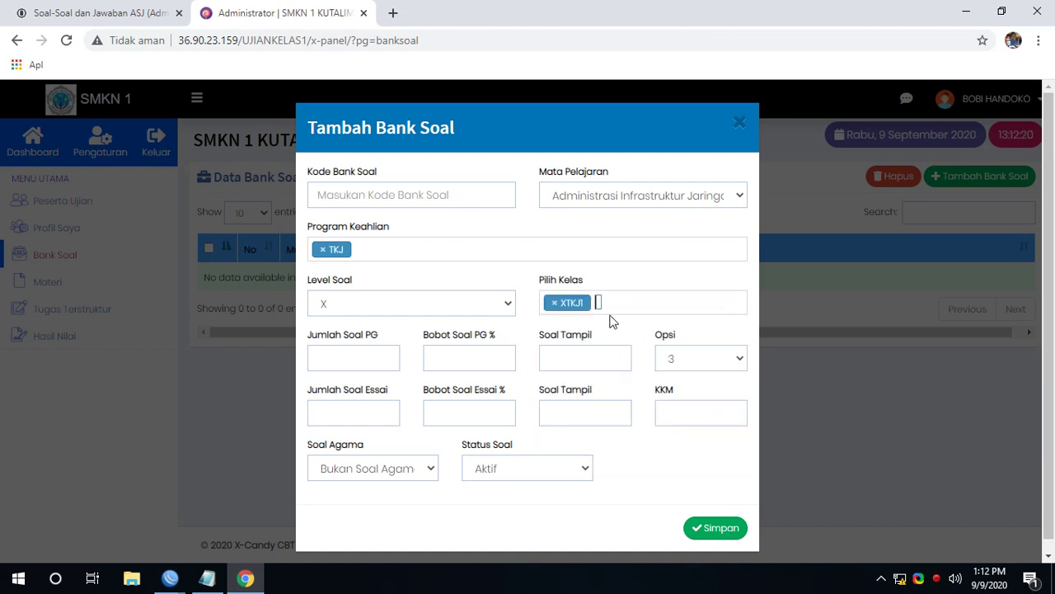
left_click(632, 295)
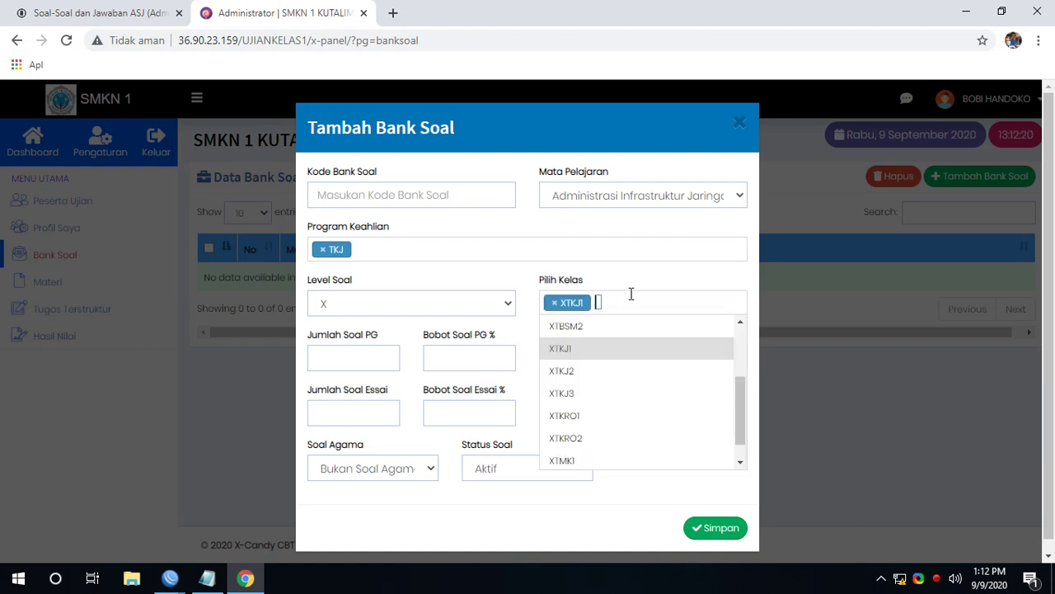
left_click(577, 370)
Step: Set the multiple-choice part to 30 questions, 100% weight, 20 displayed questions and 5 answer options
left_click(371, 359)
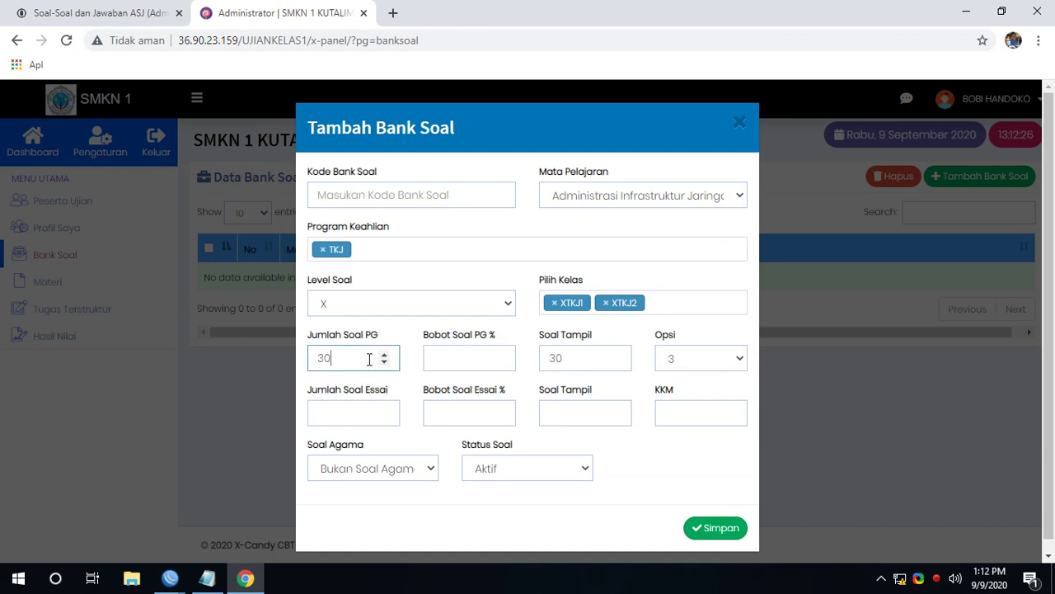
type("100")
key("Tab")
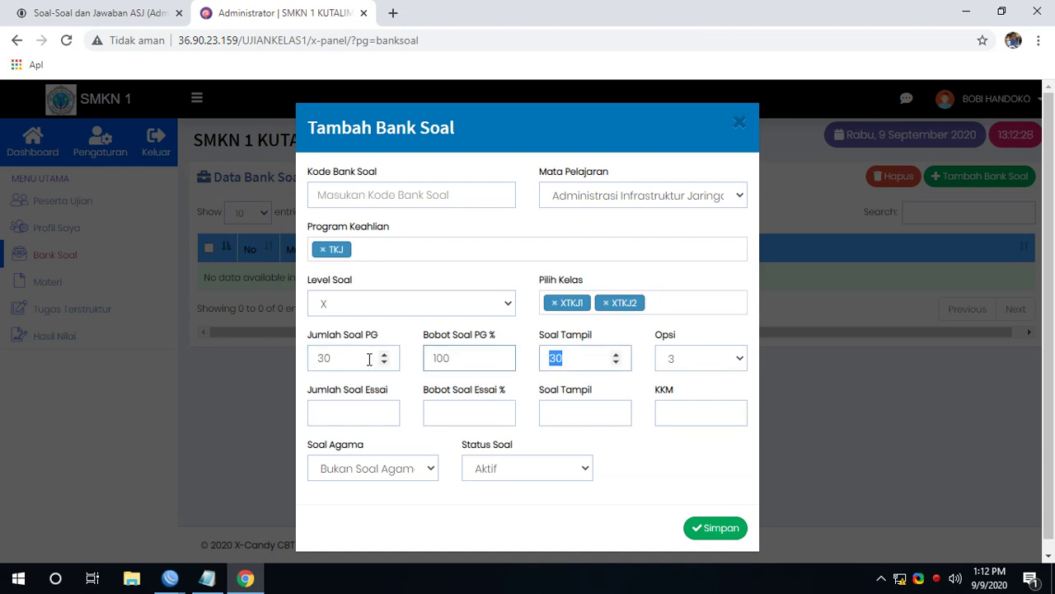
type("2")
key("Tab")
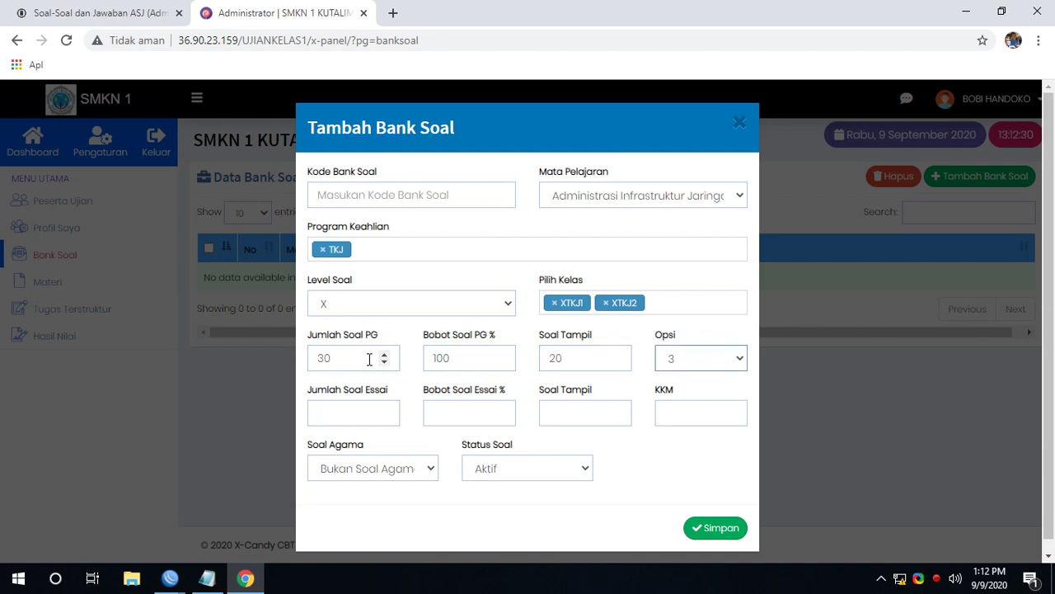
key("4")
left_click(700, 359)
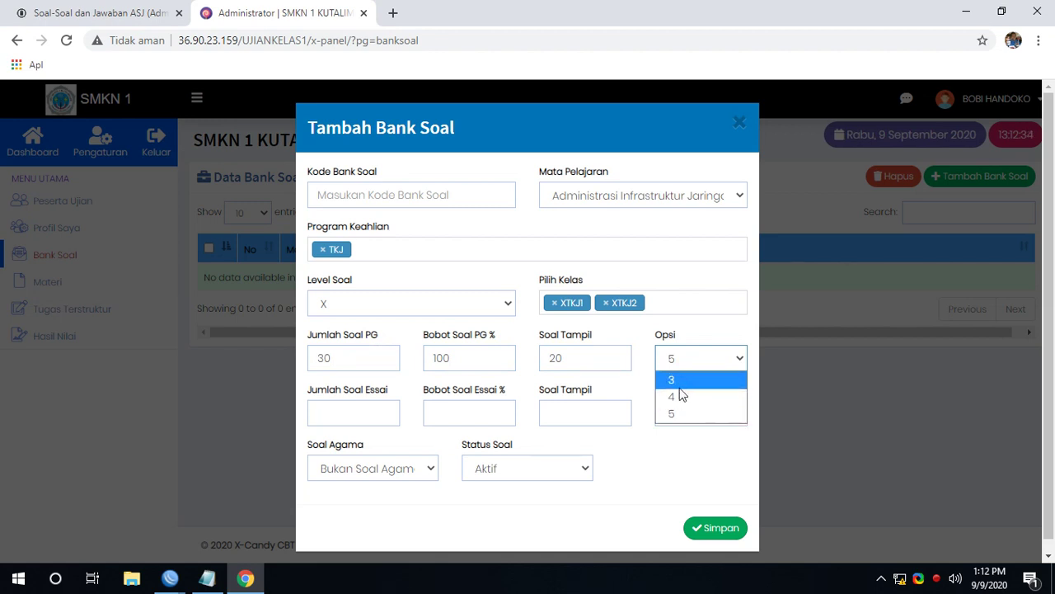
left_click(675, 414)
Step: Set the essay question count, weight and displayed questions to 0, and the KKM to 65
left_click(348, 410)
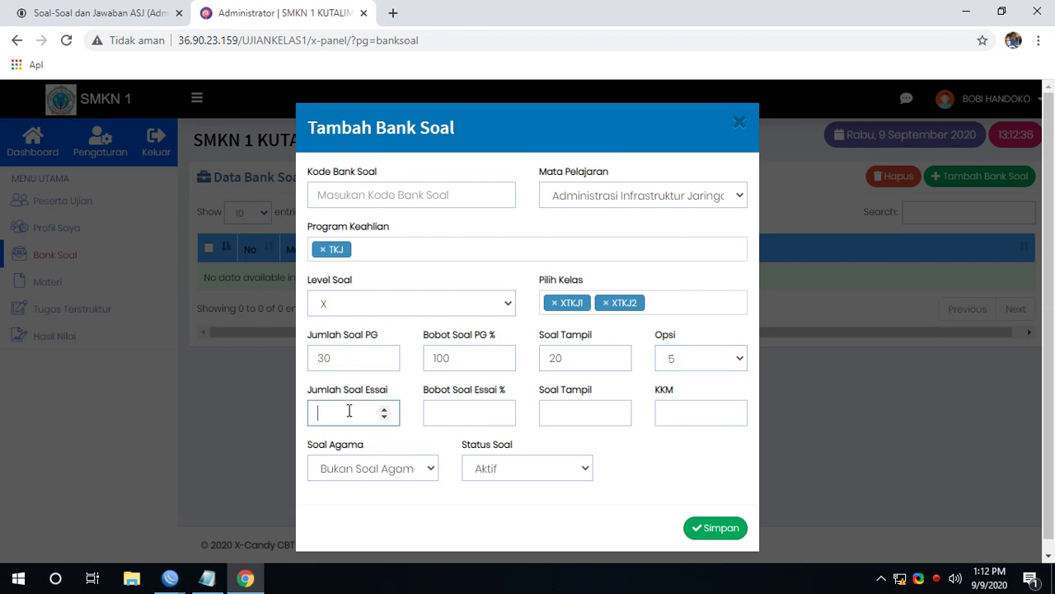
type("0")
left_click(457, 410)
type("0")
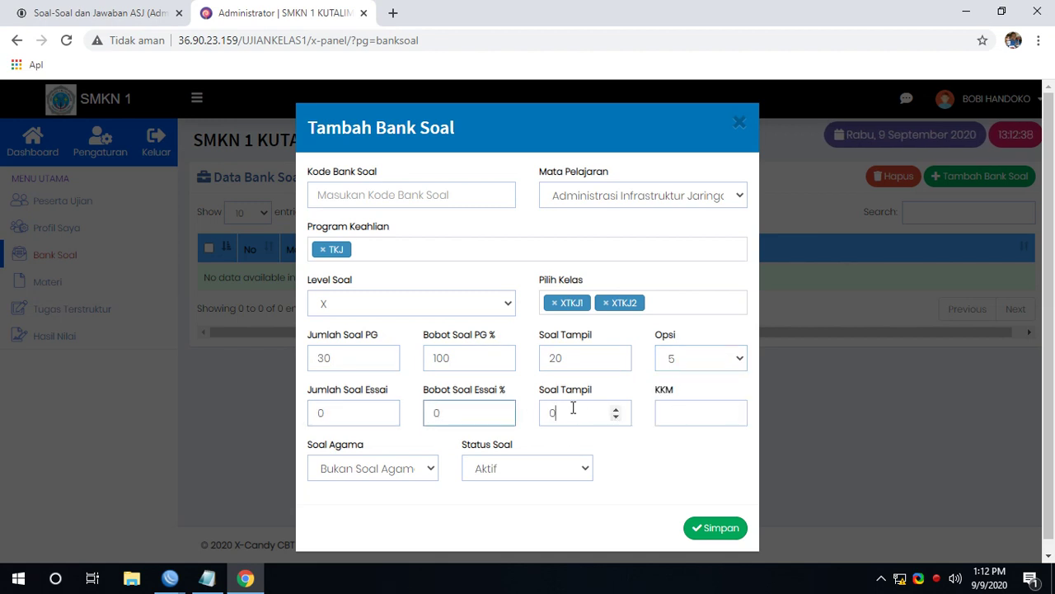
left_click_drag(572, 409, 543, 415)
left_click(694, 418)
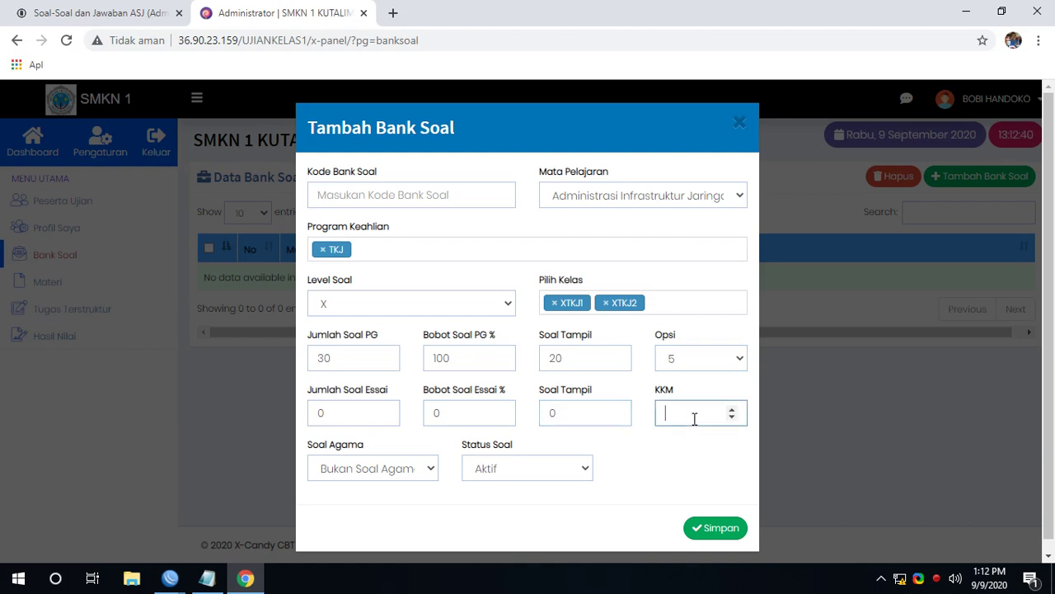
type("65")
Step: Enter AIJ as the Kode Bank Soal
left_click(338, 198)
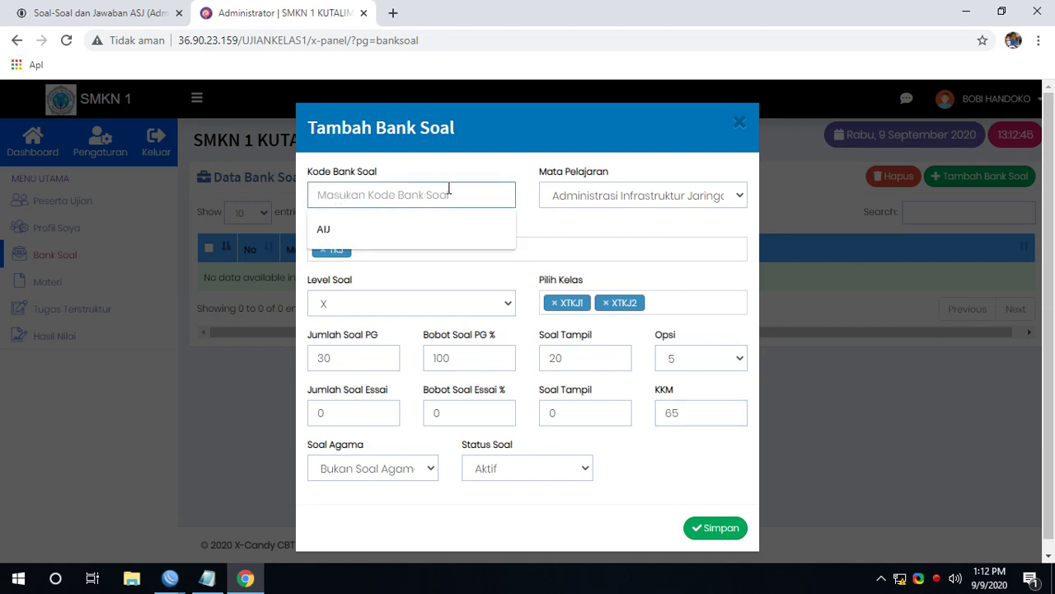
key("Down")
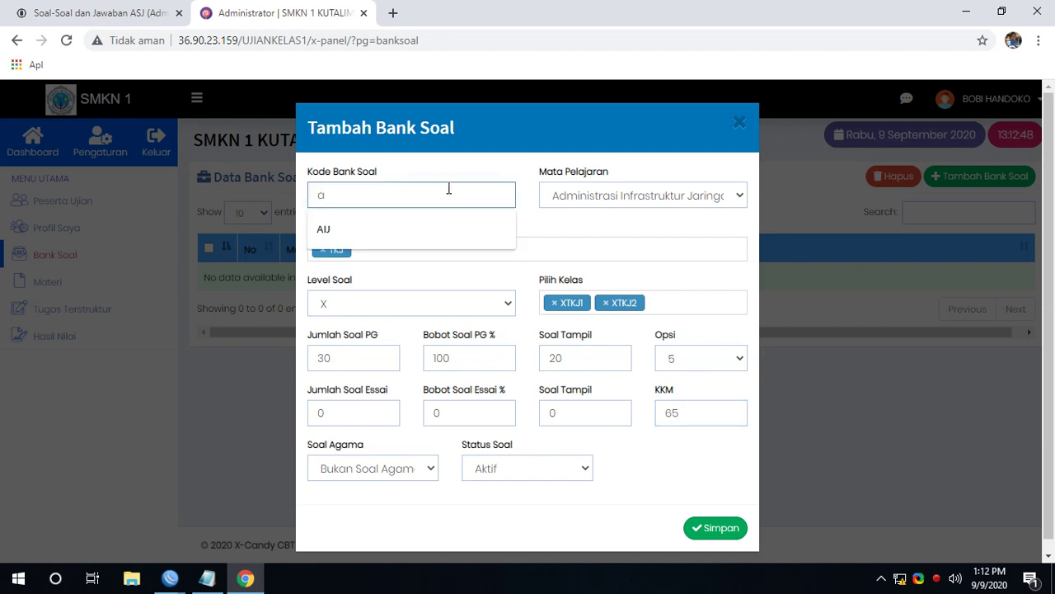
key("Escape")
type("AIJ")
Step: Set the subject to Administrasi Sistem Jaringan and the Kode Bank Soal to ASJ, and save the question bank
left_click(605, 198)
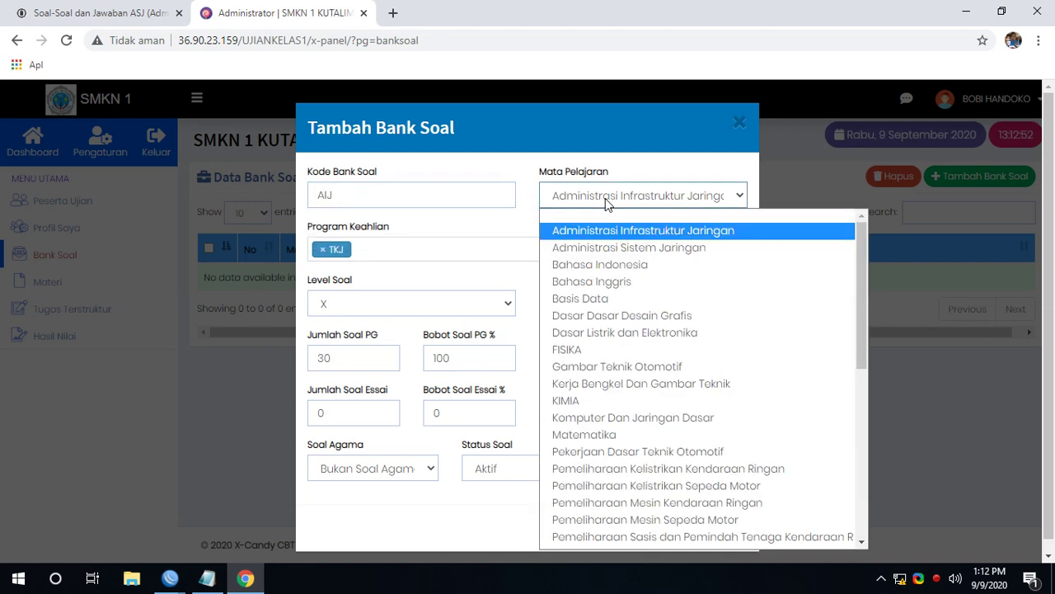
left_click(592, 247)
left_click(379, 193)
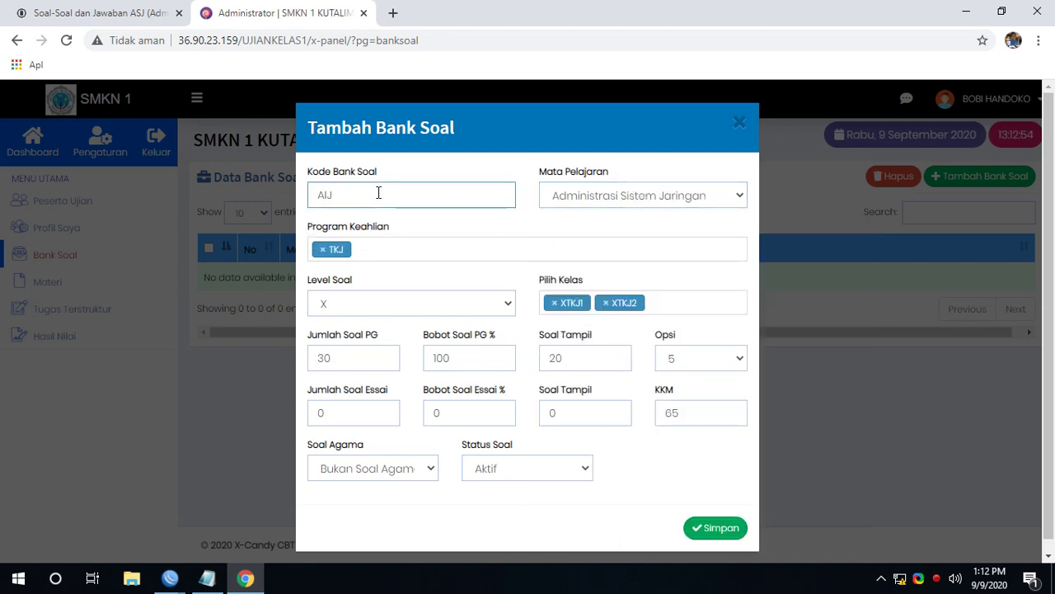
key("BackSpace")
key("BackSpace")
type("SJ")
left_click(686, 490)
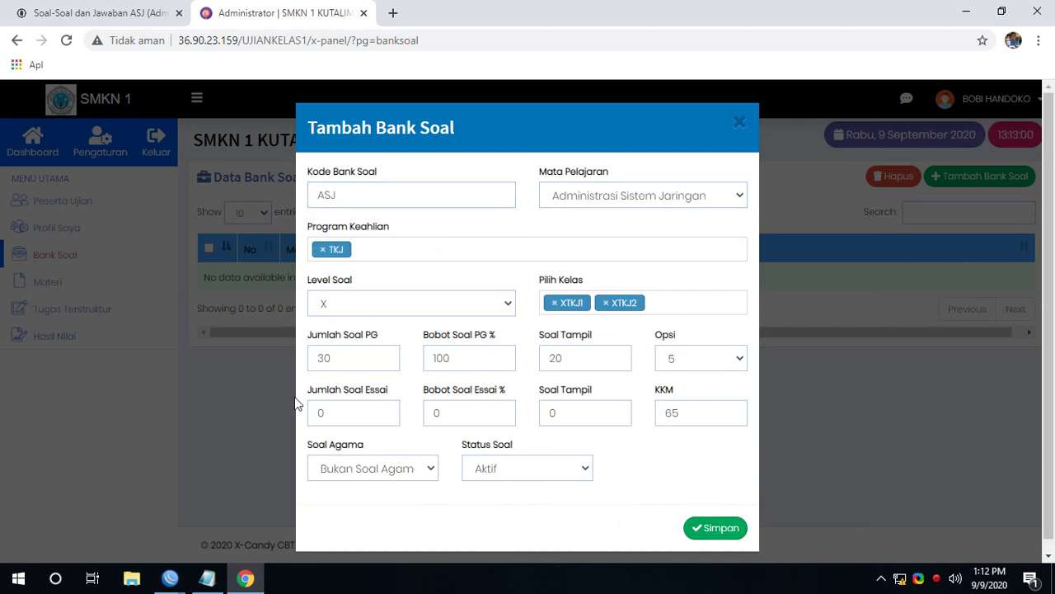
left_click(723, 530)
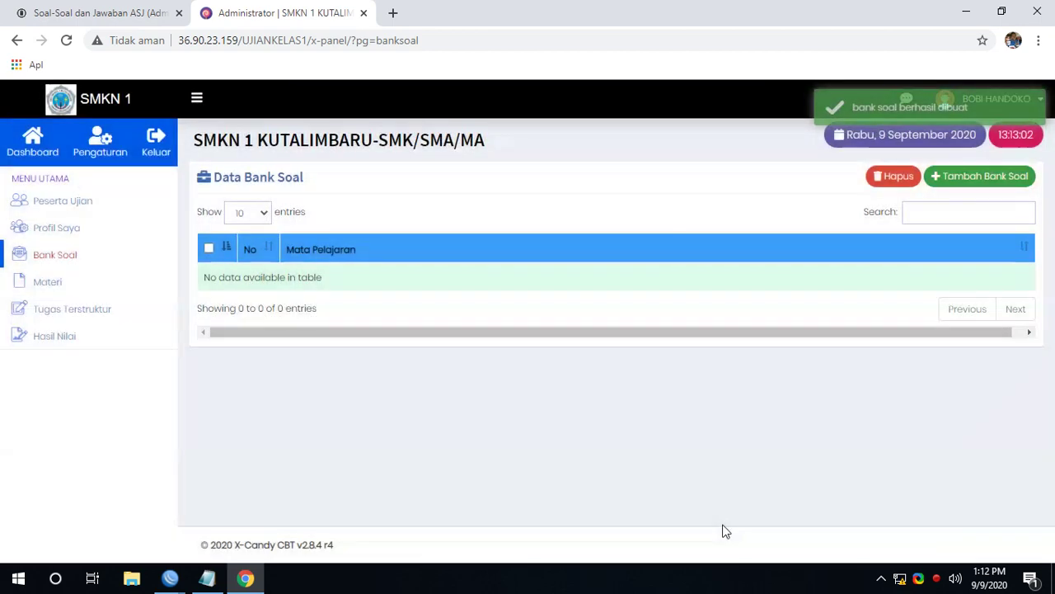
Step: Reload the question bank list and expand the ASJ entry's details
left_click(67, 257)
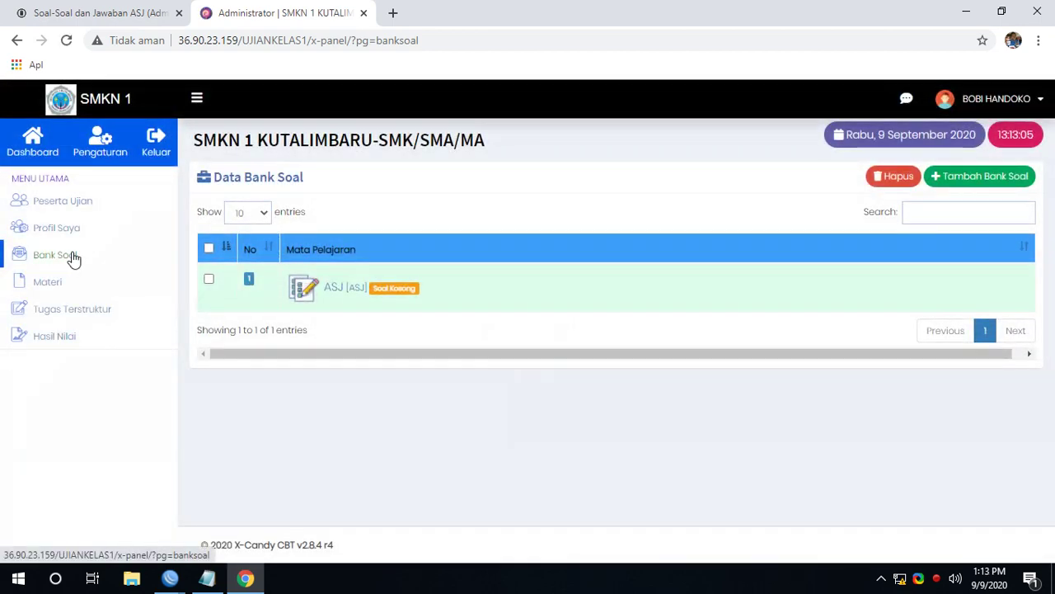
left_click(335, 290)
left_click(335, 293)
left_click(336, 292)
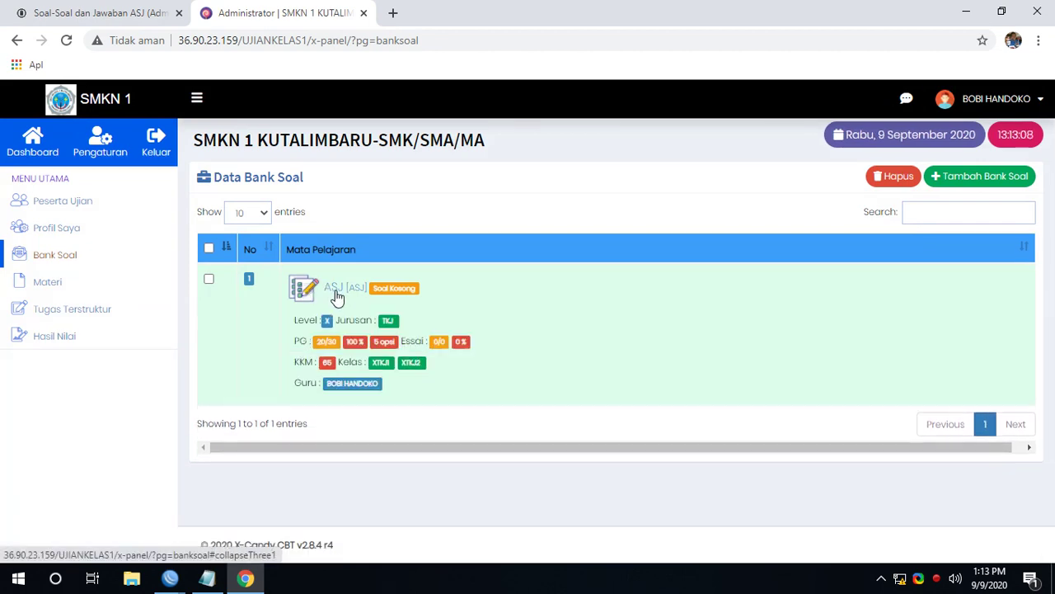
left_click(336, 294)
left_click(336, 295)
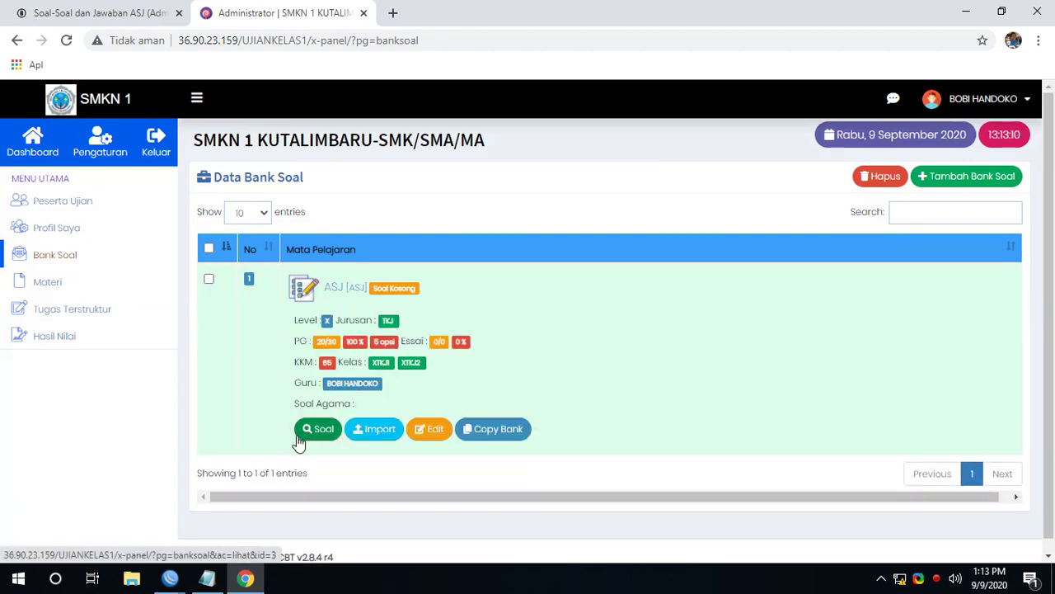
Step: Add a multiple-choice question to the ASJ bank and copy in the source page's question 1, "Pada dasarnya, PHP yang baru saja diinstall dengan masuk ke folder?"
left_click(319, 434)
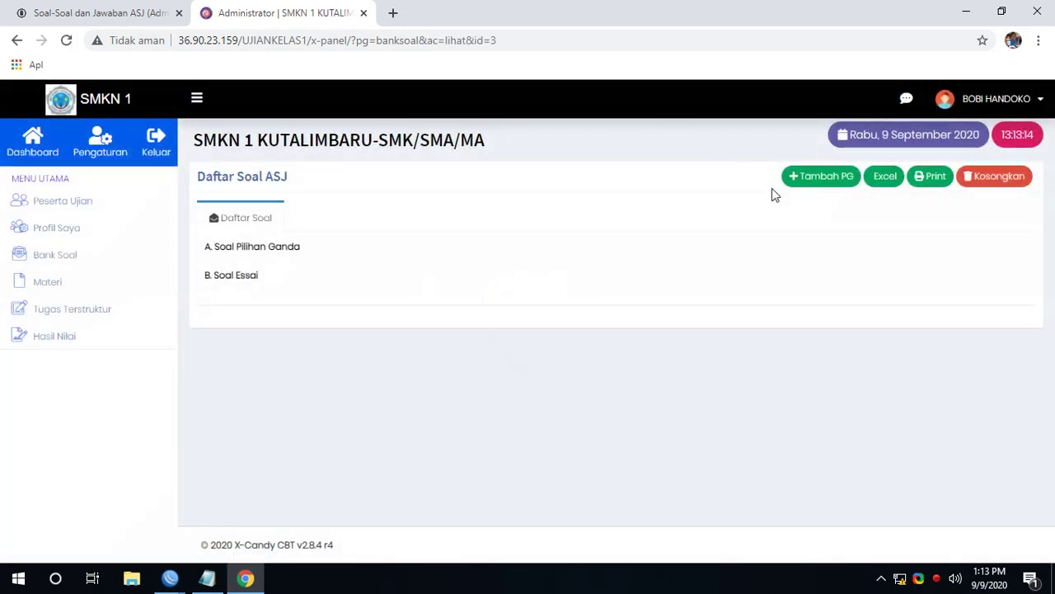
left_click(814, 180)
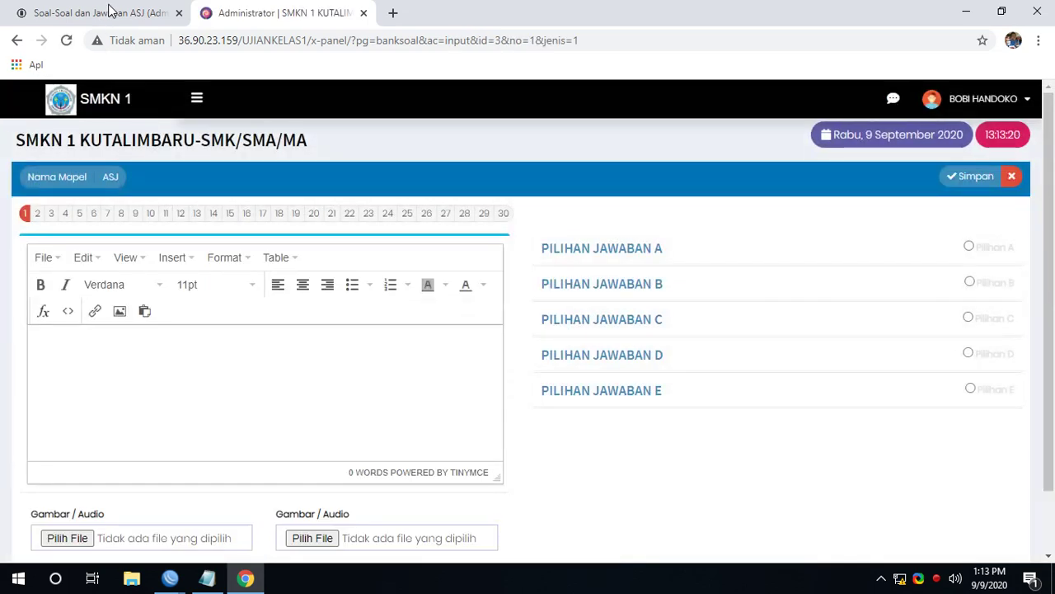
left_click(111, 11)
left_click_drag(97, 249, 451, 264)
key("ctrl+c")
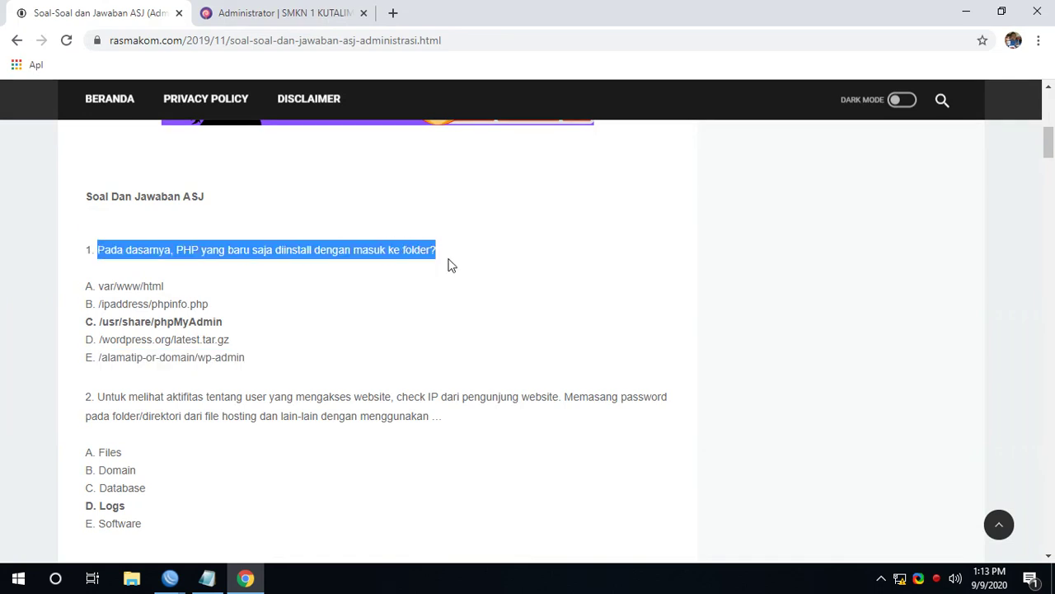
left_click(272, 12)
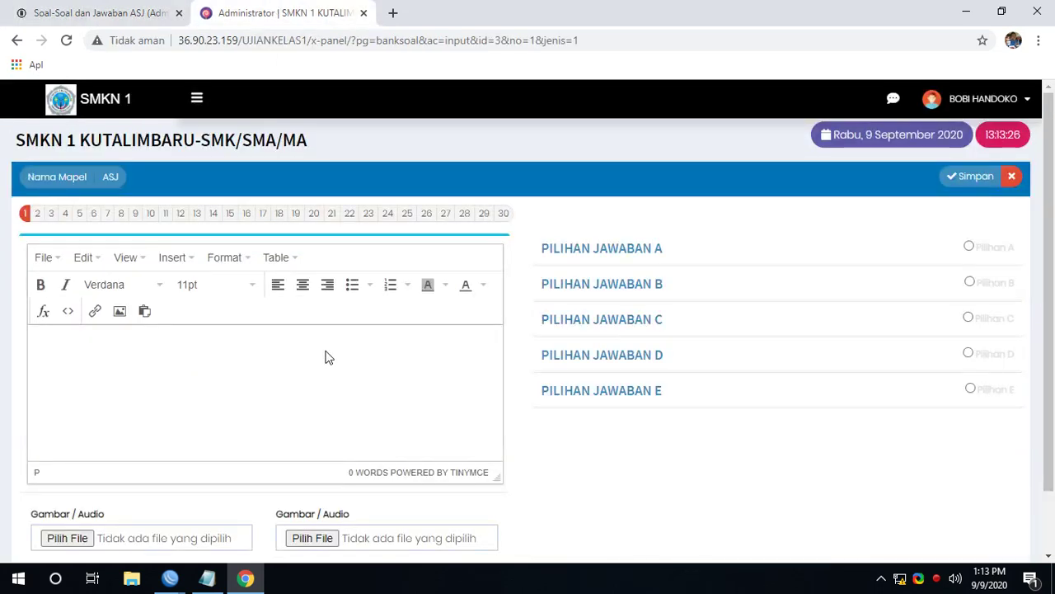
key("ctrl+v")
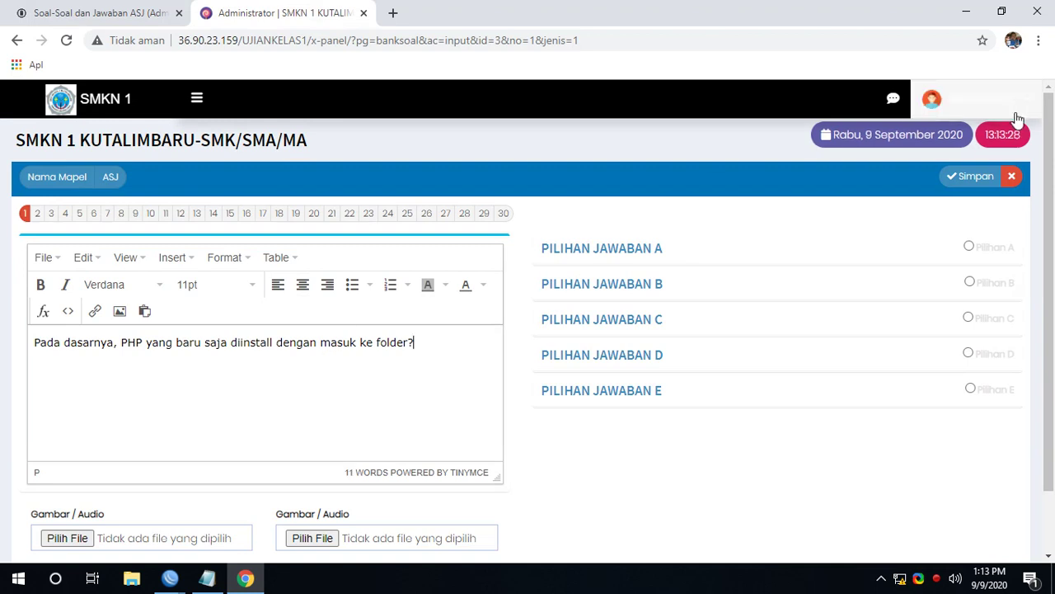
Step: Mark Pilihan C as question 1's correct answer, checking it against the source page, and save the question
left_click(972, 177)
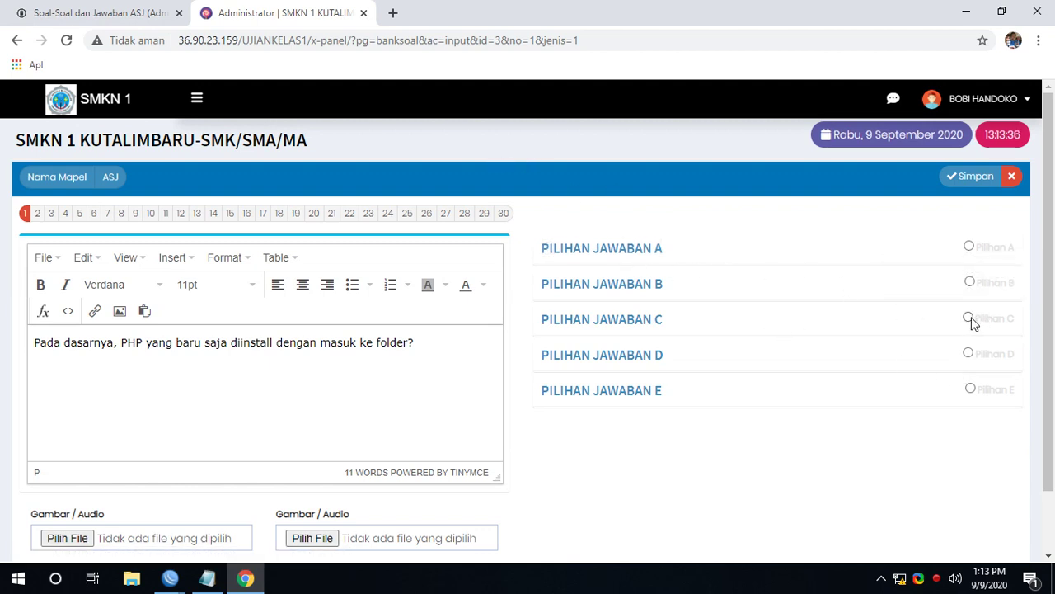
left_click(142, 16)
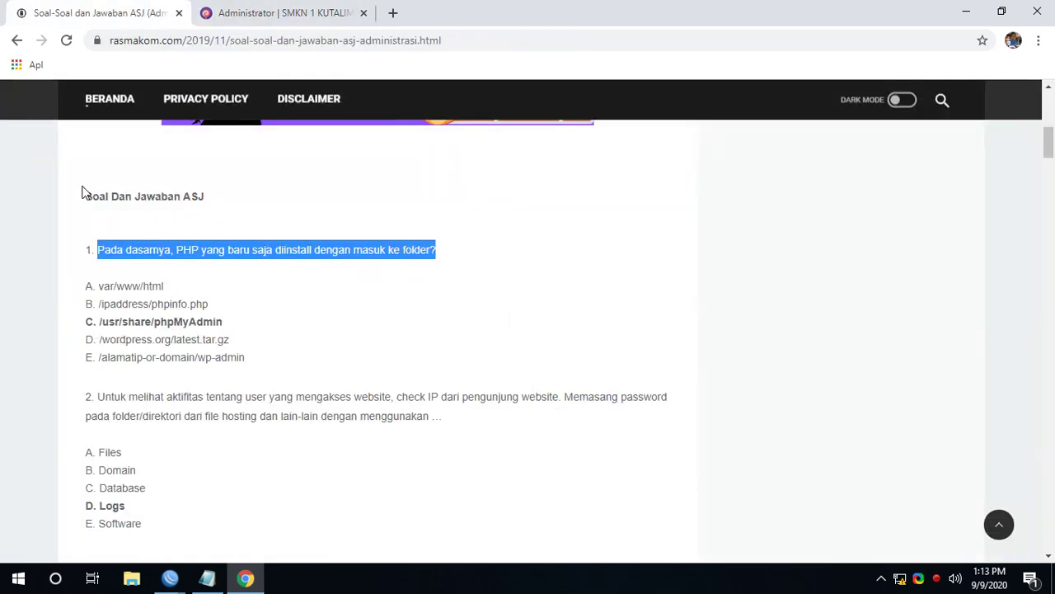
left_click_drag(84, 324, 232, 328)
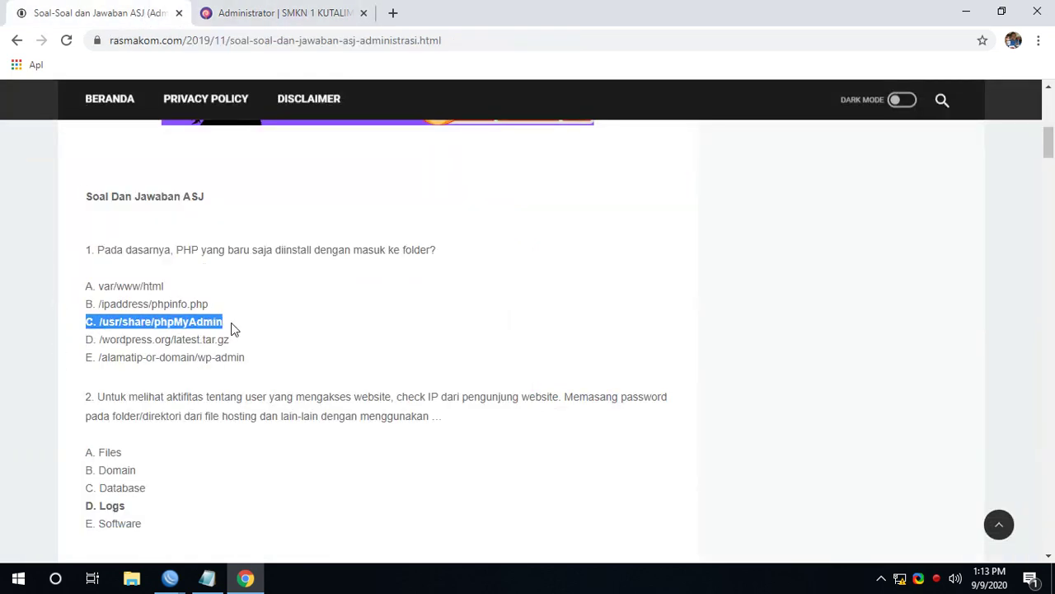
left_click(212, 7)
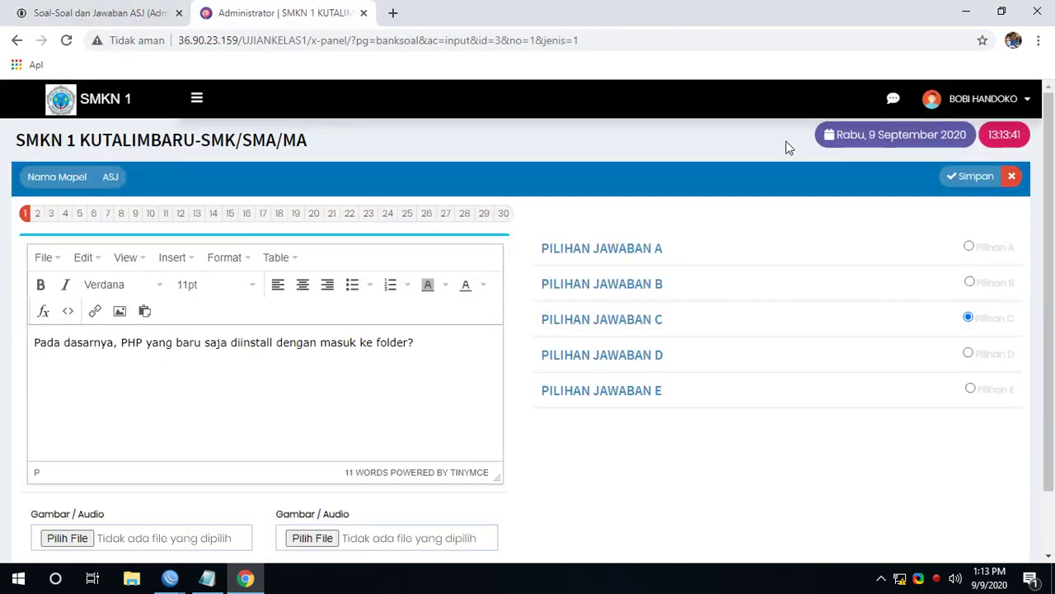
left_click(971, 175)
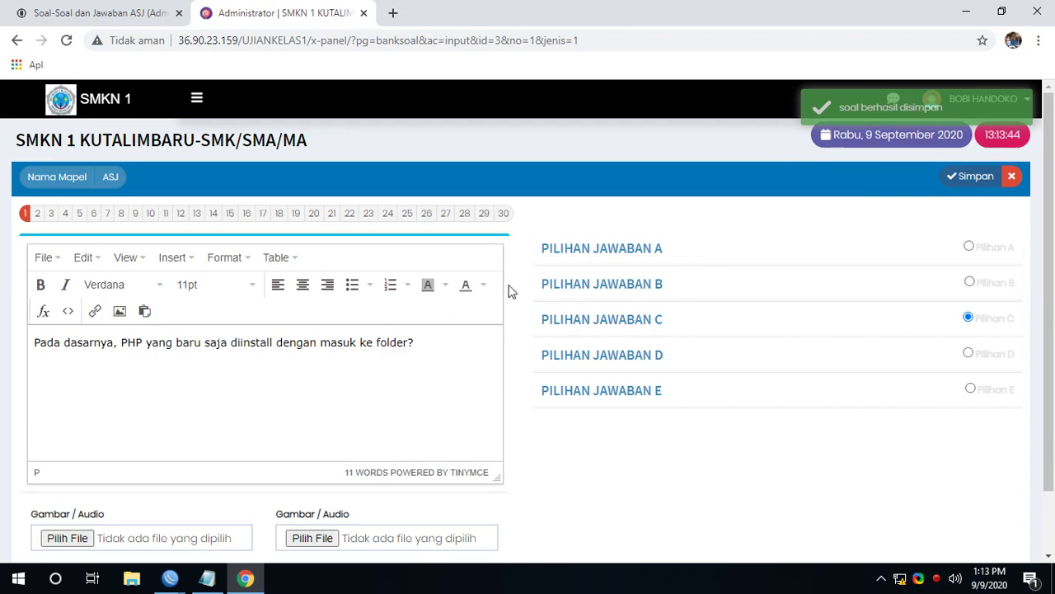
Step: Copy option A of question 1, var/www/html, from the source page into Pilihan Jawaban A
left_click(617, 248)
scroll(577, 321, "down", 1)
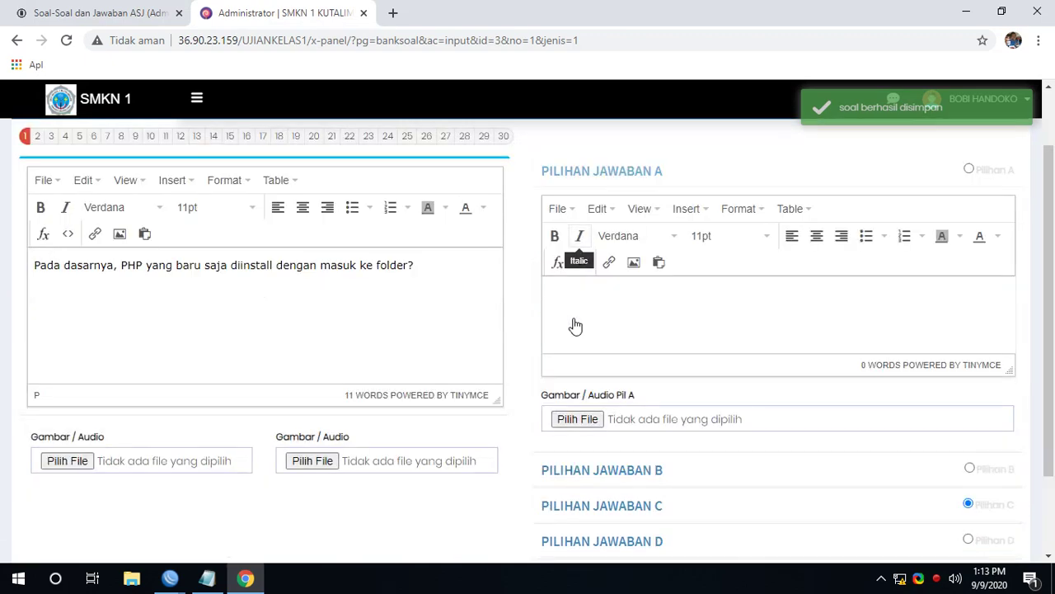
left_click(66, 12)
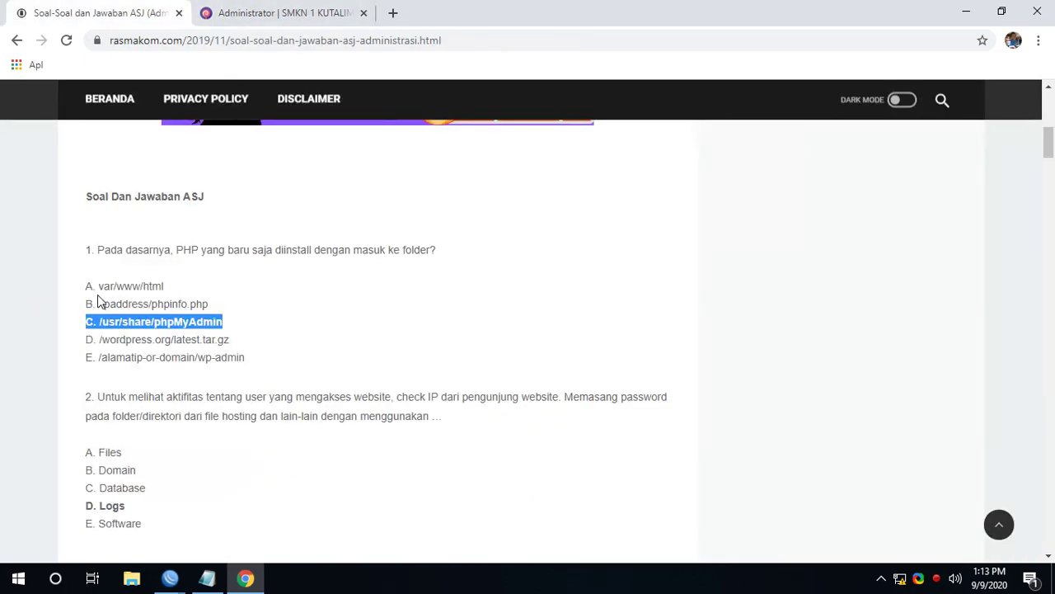
left_click_drag(99, 285, 169, 283)
key("ctrl+c")
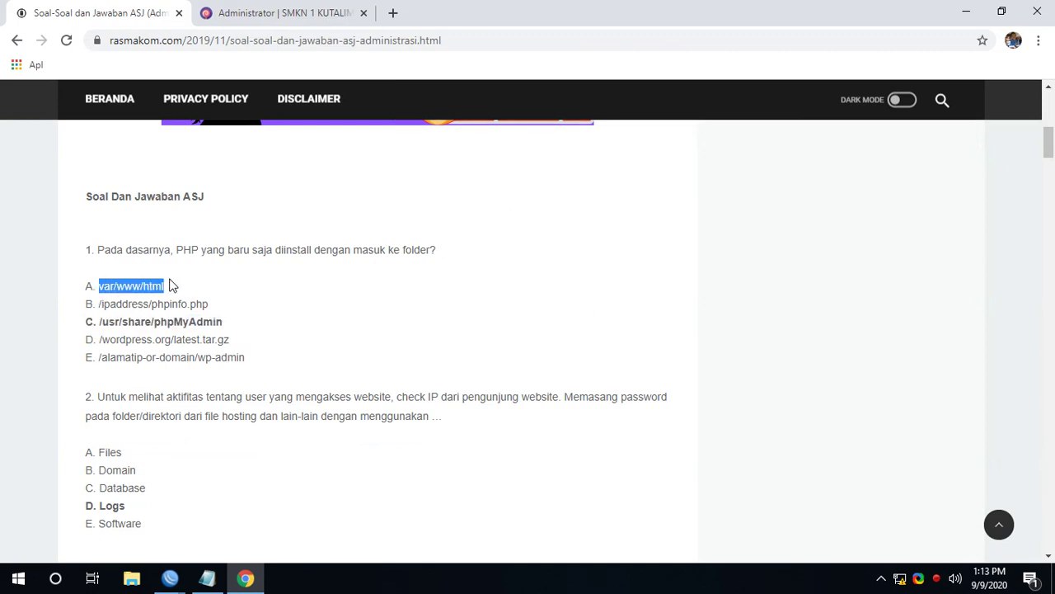
left_click(197, 8)
key("ctrl+v")
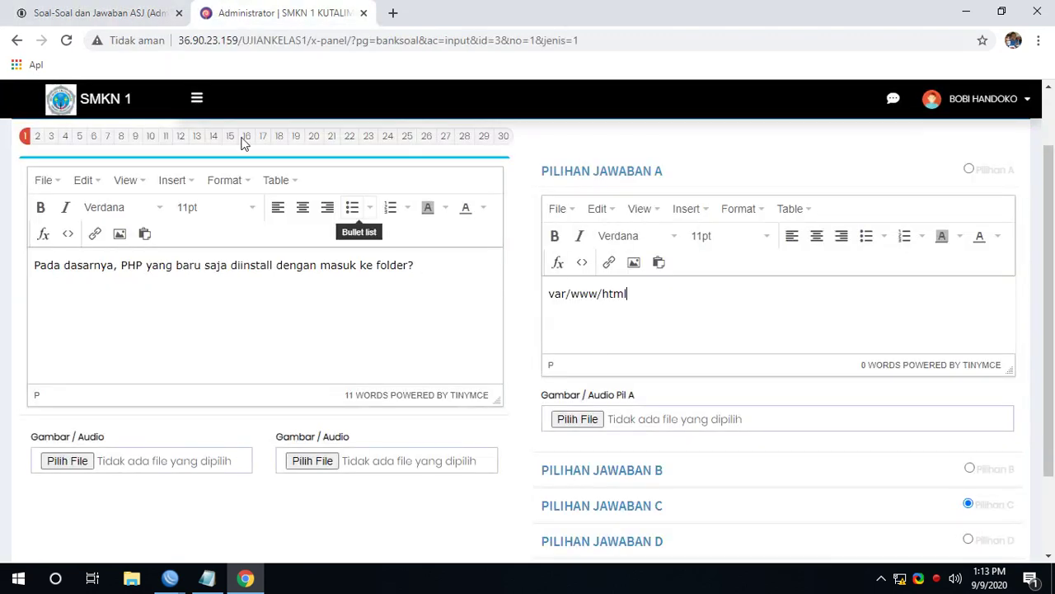
Step: Copy option B of question 1, /ipaddress/phpinfo.php, from the source page into Pilihan Jawaban B
left_click(54, 10)
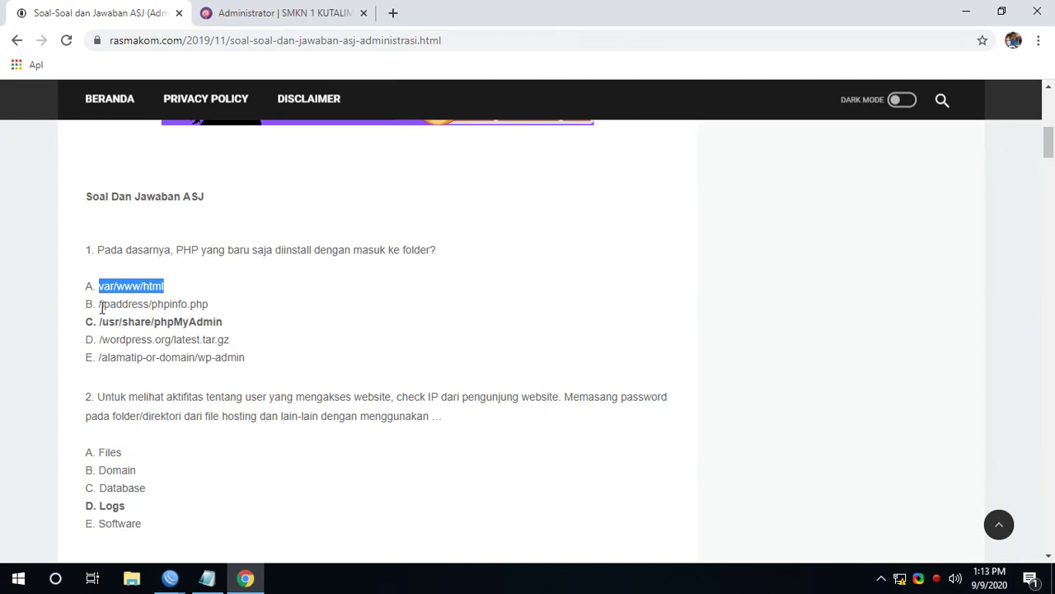
left_click_drag(101, 305, 216, 305)
key("ctrl+c")
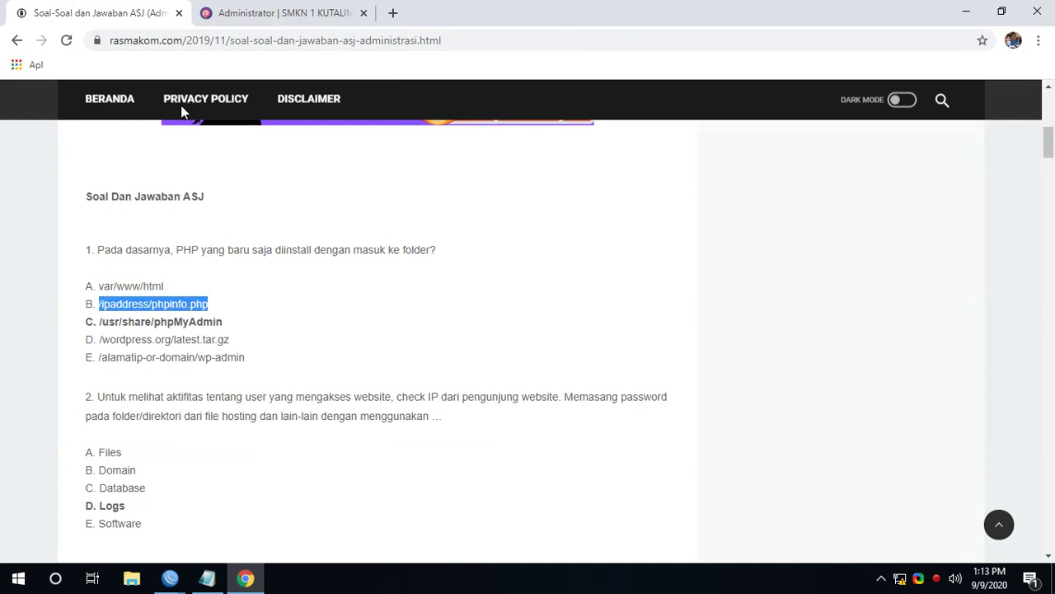
left_click(247, 12)
left_click(602, 470)
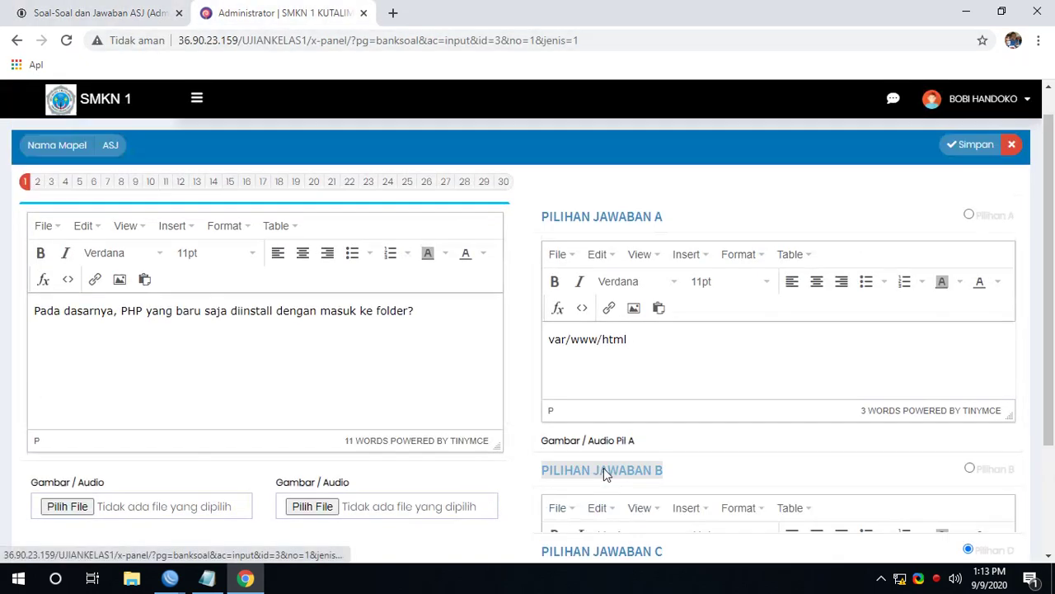
left_click(629, 410)
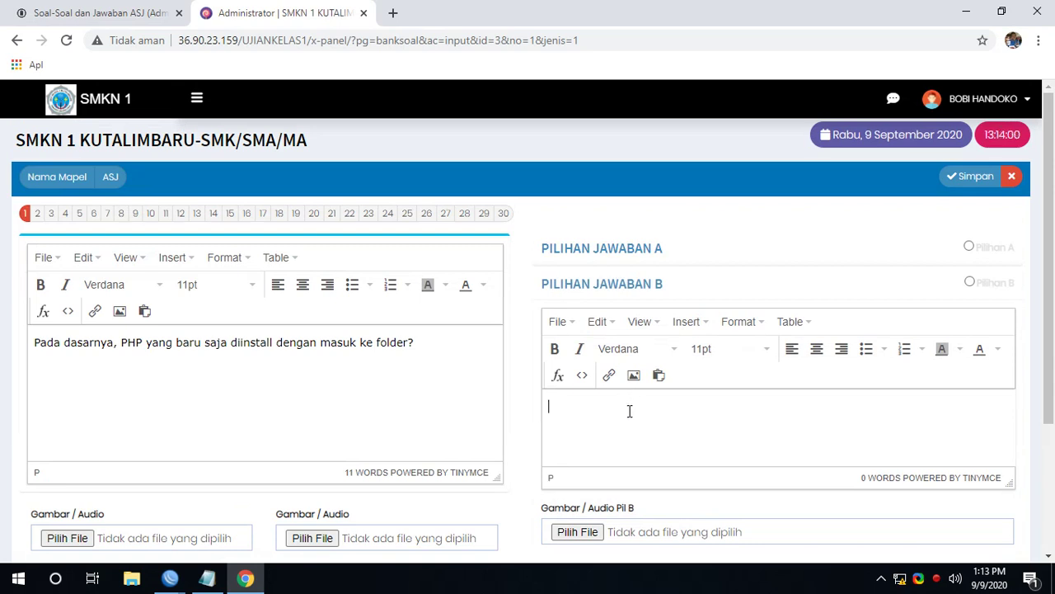
key("ctrl+v")
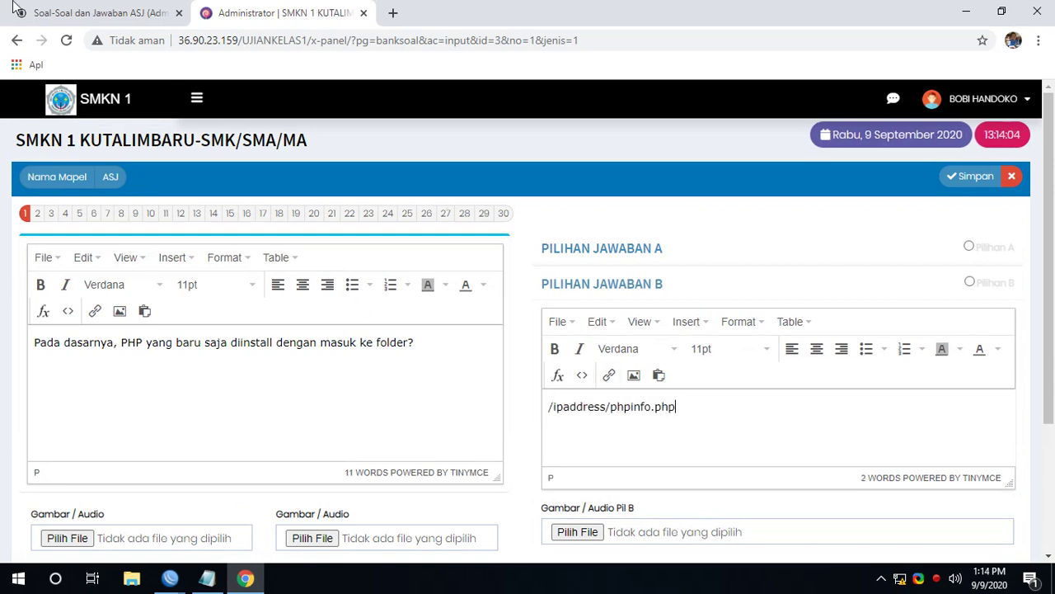
Step: Copy option C of question 1, /usr/share/phpMyAdmin, from the source page into Pilihan Jawaban C and remove its bold formatting
left_click(54, 10)
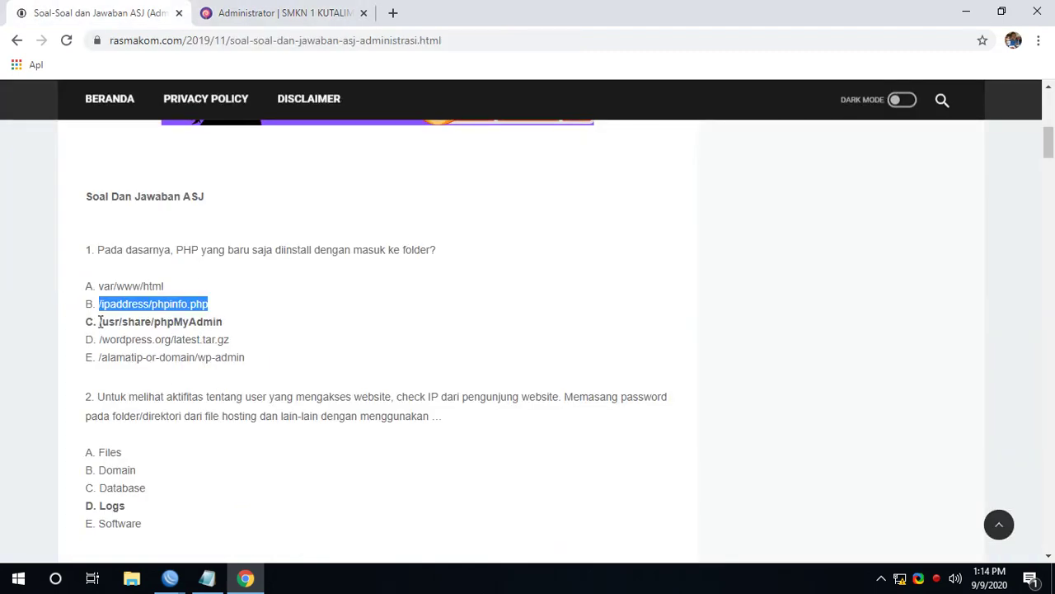
left_click_drag(99, 321, 255, 329)
key("ctrl+c")
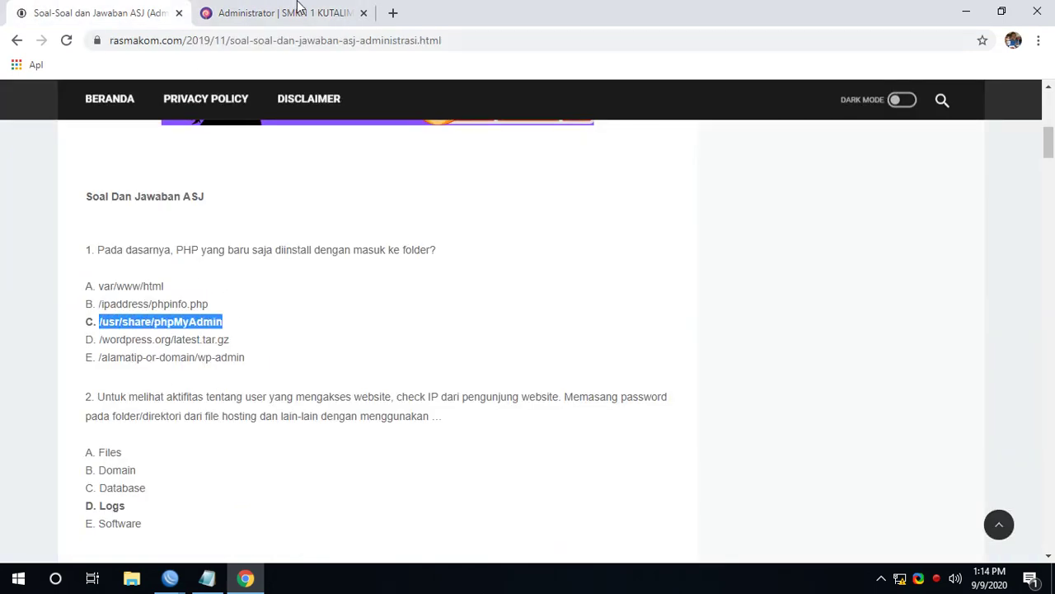
left_click(299, 10)
scroll(536, 445, "down", 1)
left_click(601, 506)
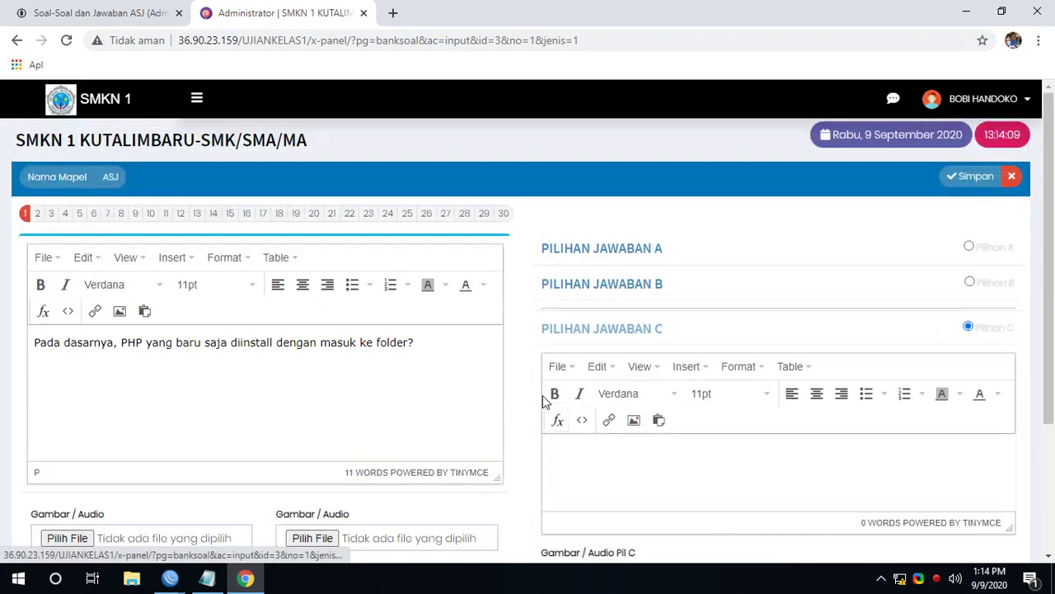
left_click(620, 464)
key("ctrl+v")
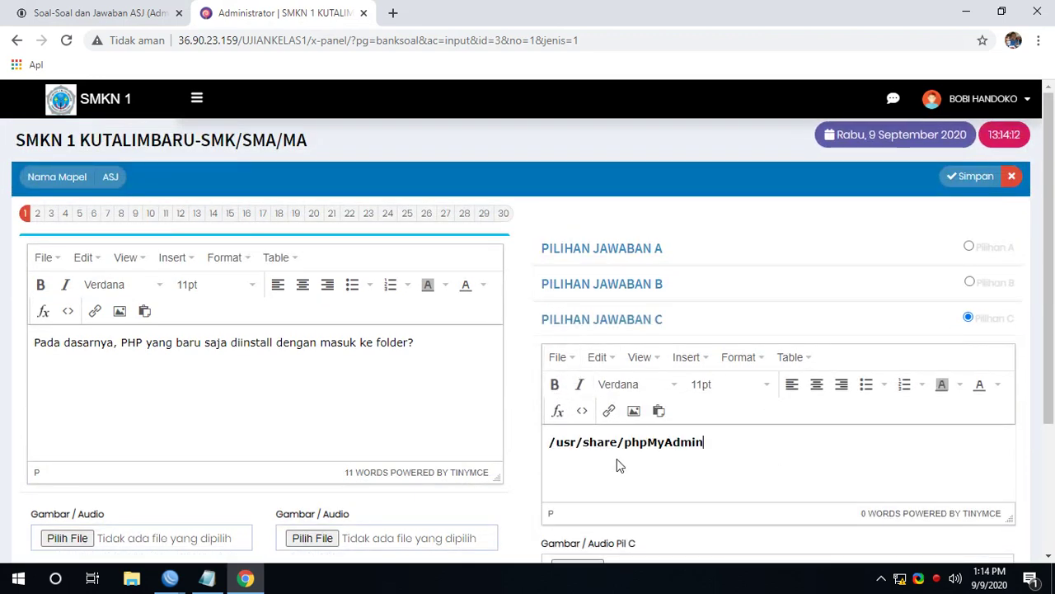
left_click_drag(726, 443, 547, 443)
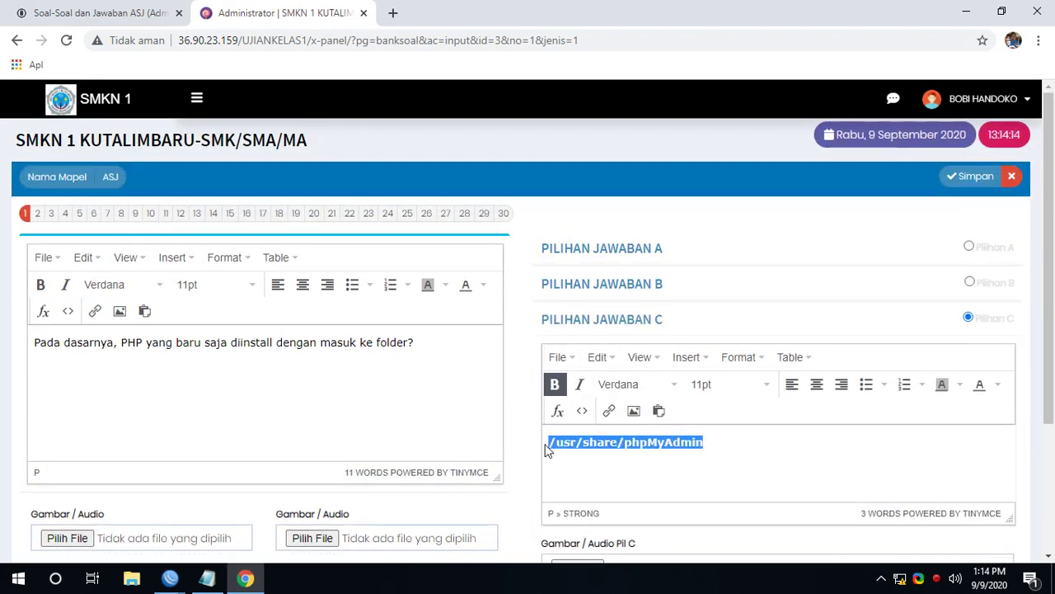
left_click(554, 384)
Step: Copy option D of question 1, /wordpress.org/latest.tar.gz, from the source page into Pilihan Jawaban D
left_click(91, 11)
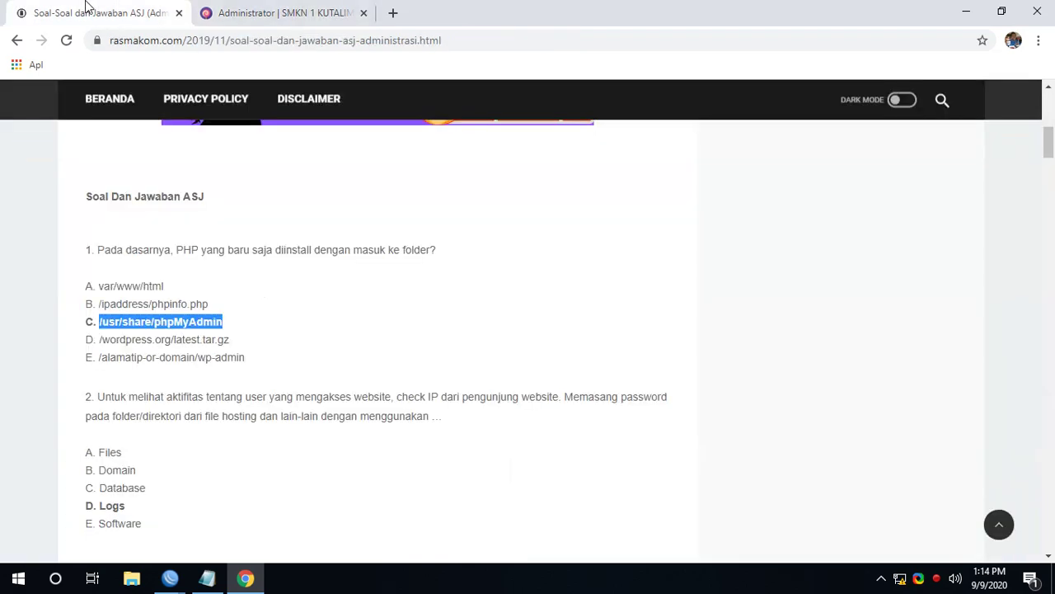
left_click_drag(99, 339, 253, 345)
key("ctrl+c")
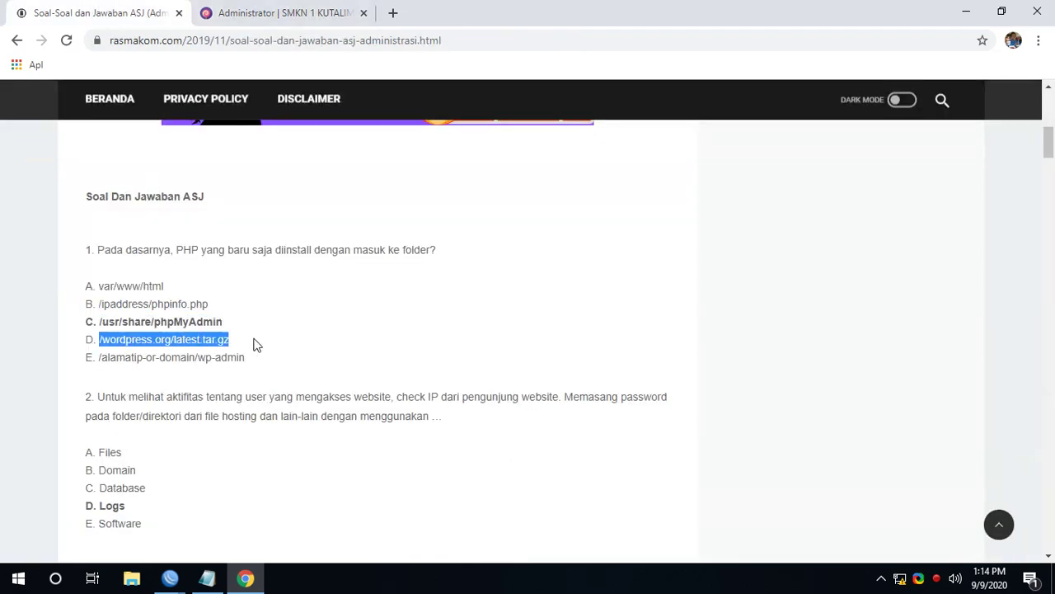
left_click(252, 12)
scroll(612, 495, "down", 3)
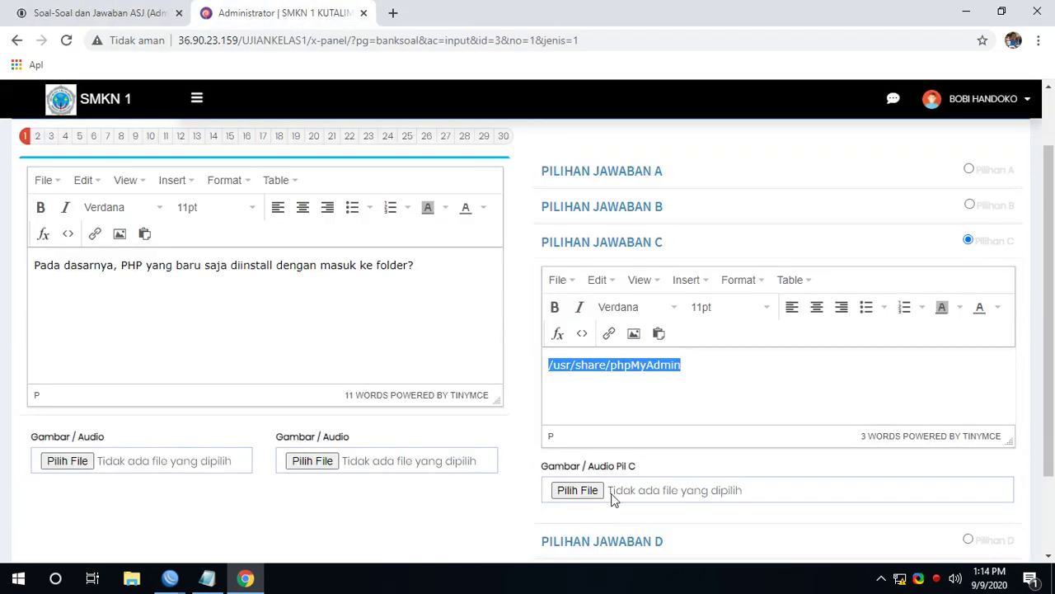
left_click(610, 464)
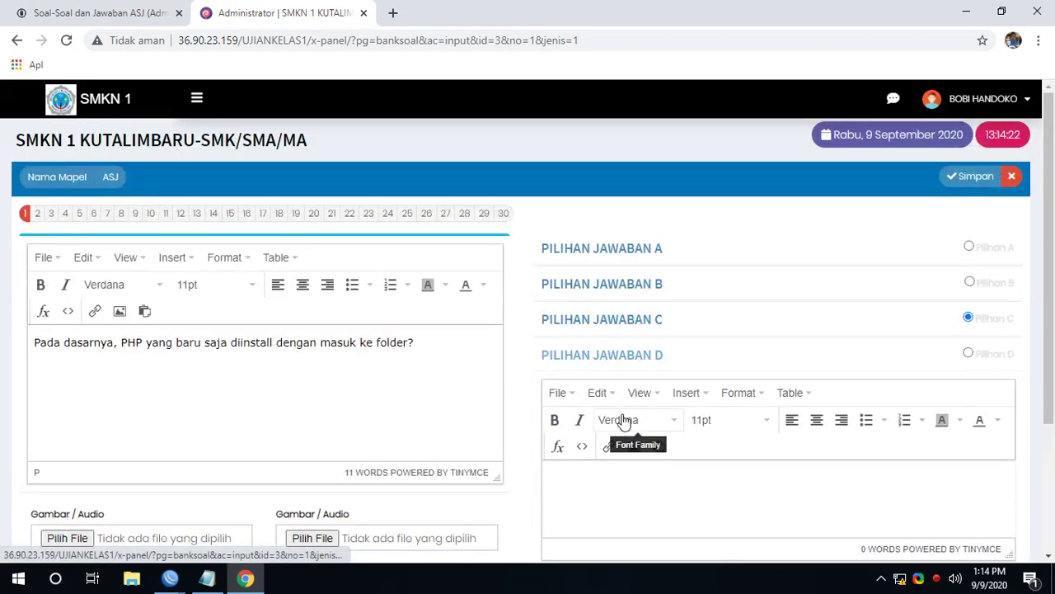
left_click(607, 495)
key("ctrl+v")
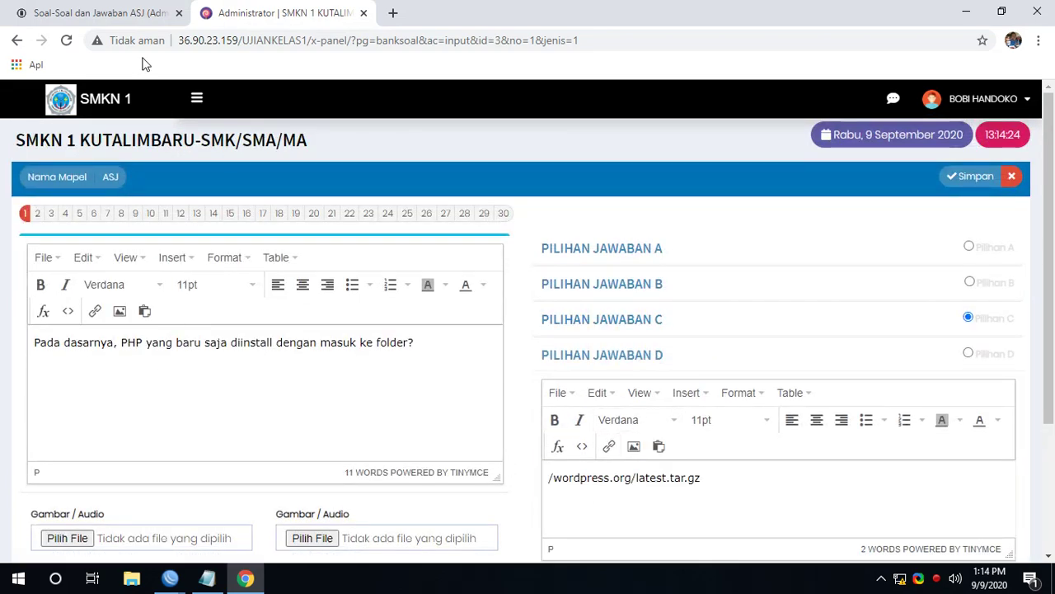
Step: Copy option E of question 1, /alamatip-or-domain/wp-admin, from the source page into Pilihan Jawaban E and collapse that answer's editor
left_click(99, 9)
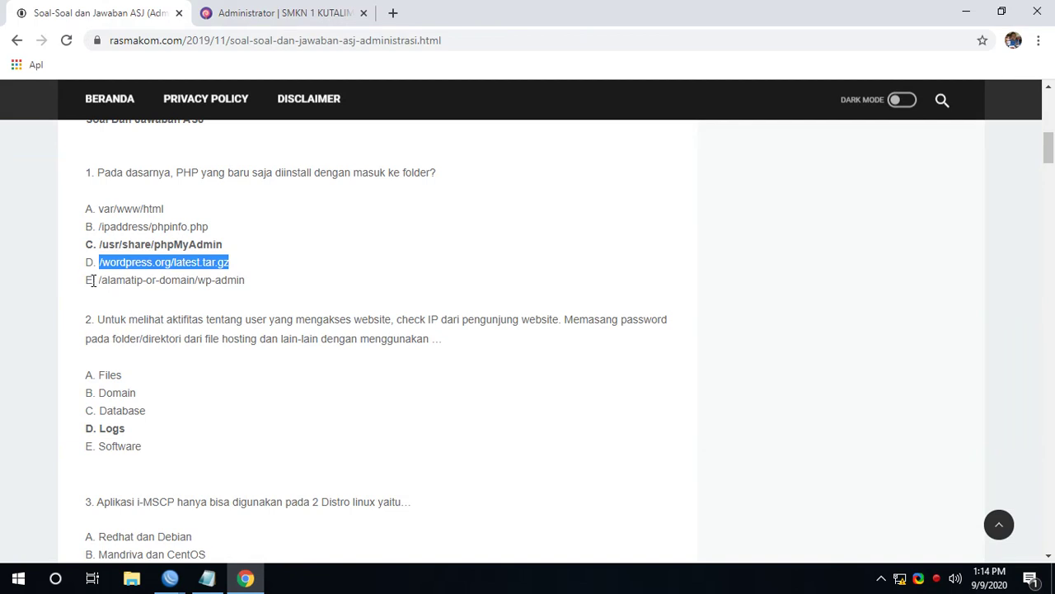
left_click_drag(98, 280, 265, 286)
key("ctrl+c")
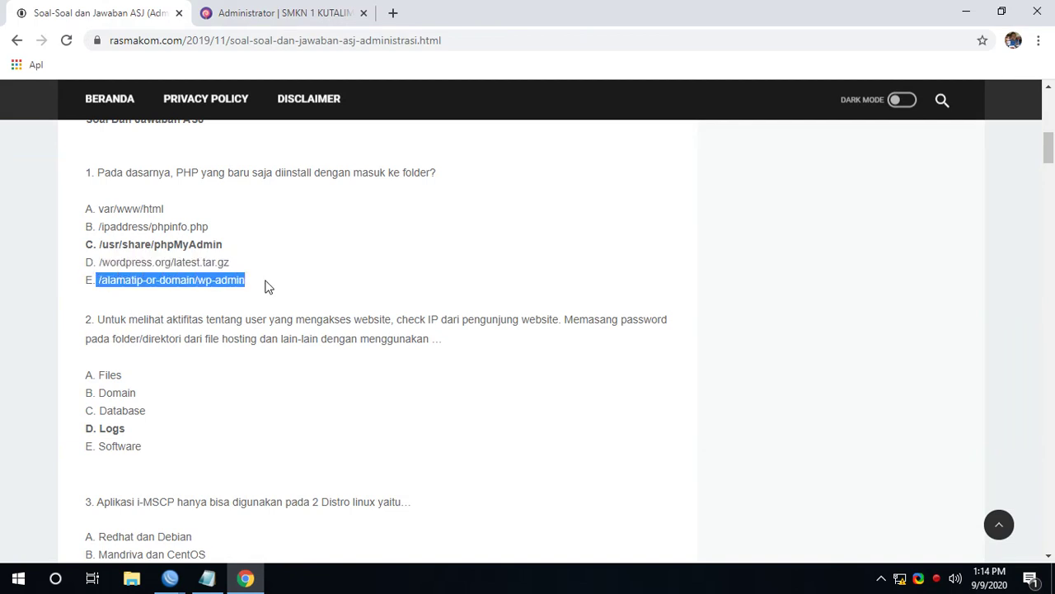
left_click(236, 6)
scroll(572, 354, "down", 2)
left_click(605, 500)
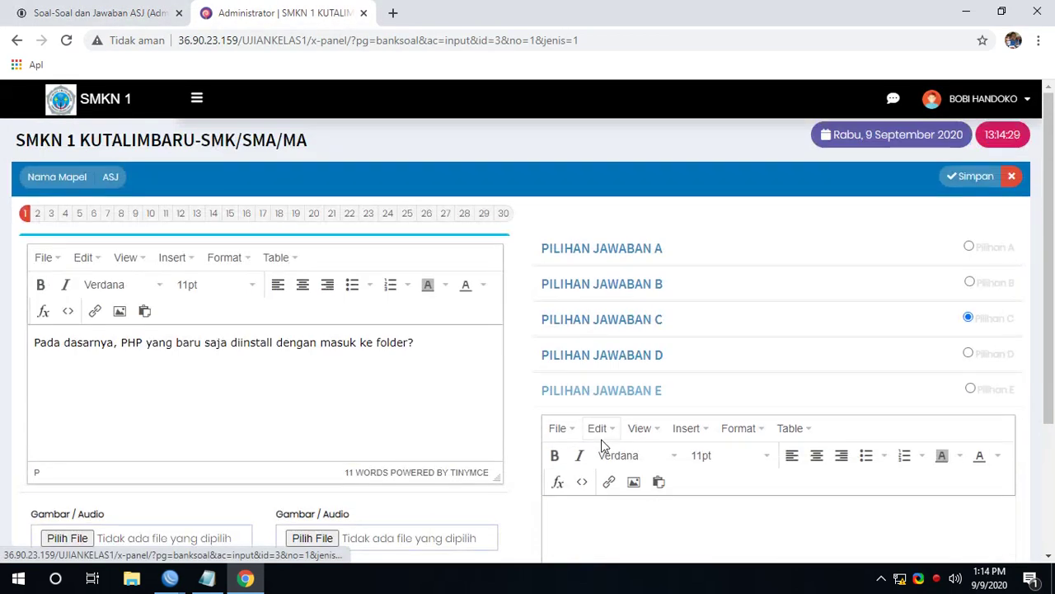
left_click(629, 517)
key("ctrl+v")
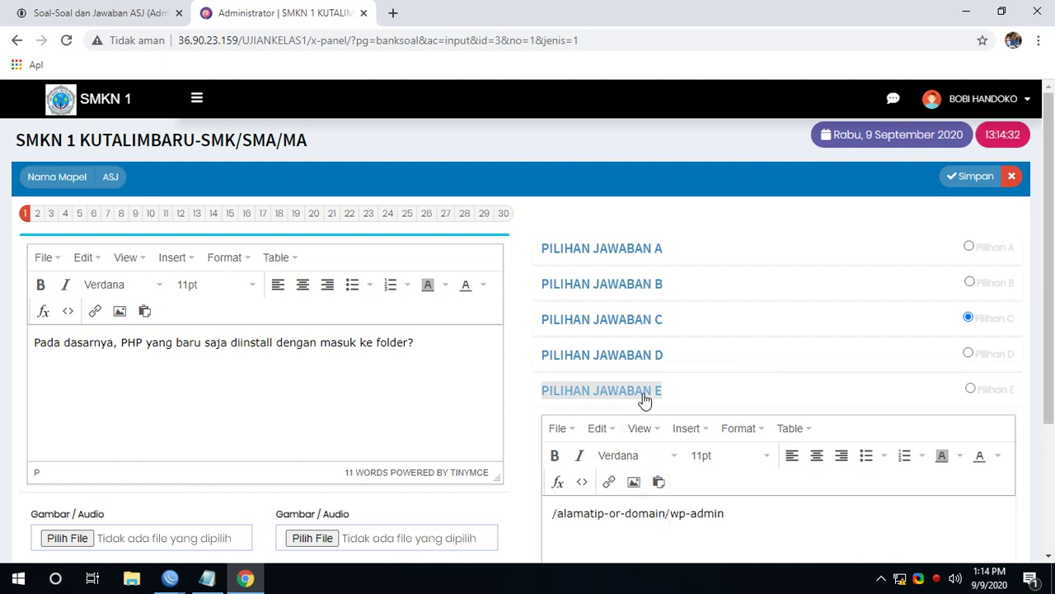
left_click(645, 398)
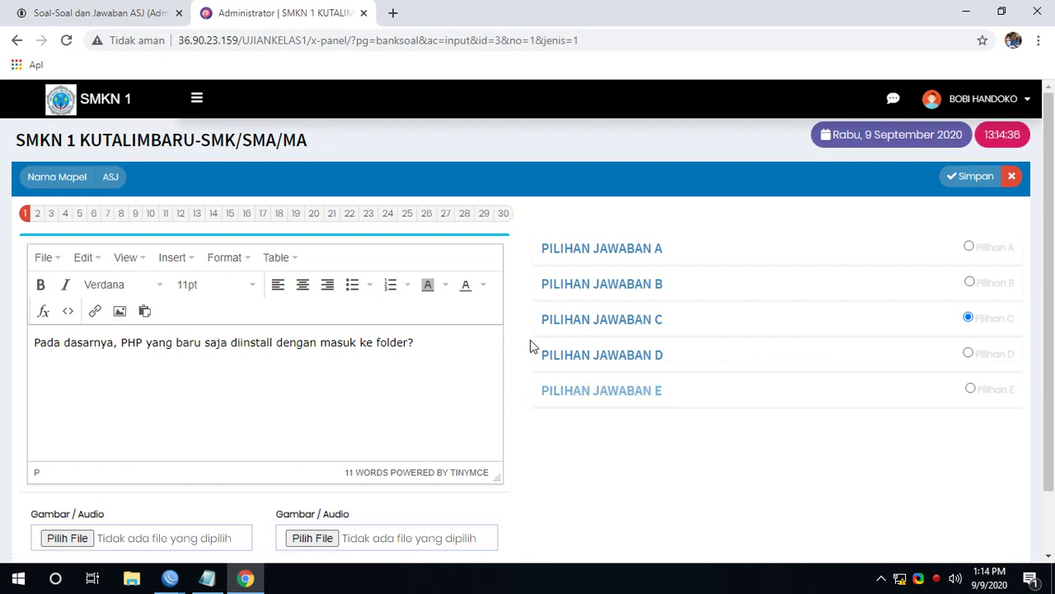
left_click(968, 353)
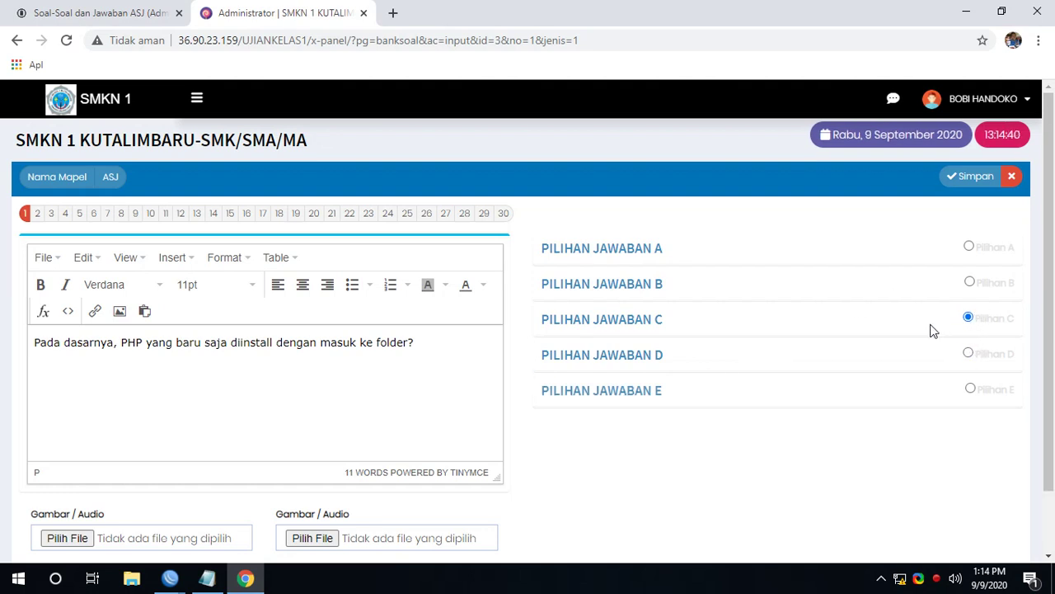
Step: Save question 1 together with its answer options in the ASJ question bank
left_click(974, 180)
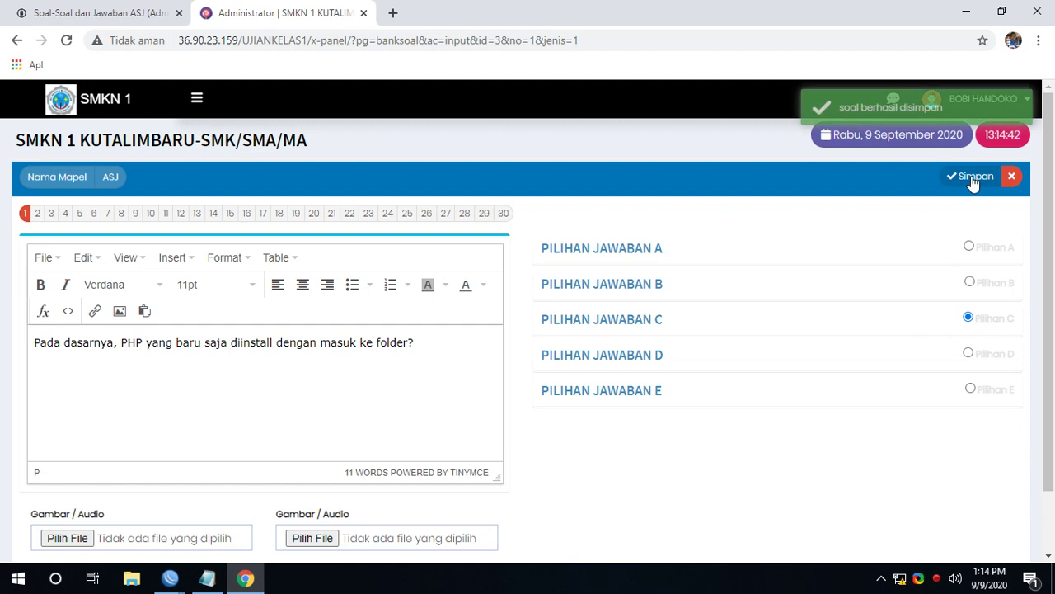
left_click(974, 179)
left_click(973, 180)
double_click(973, 183)
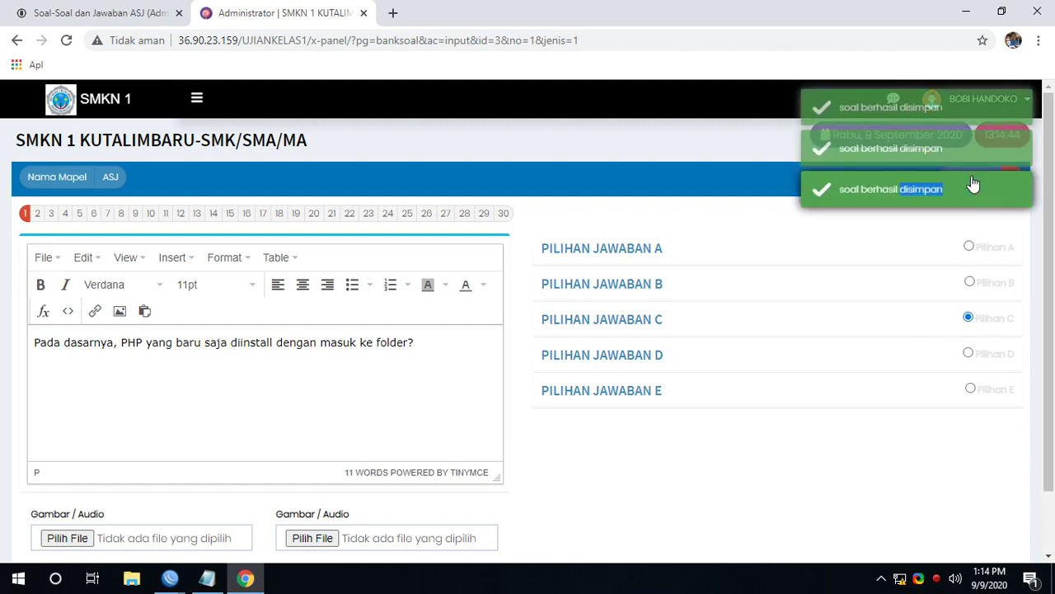
Step: Open question 2 and copy its text, "Untuk melihat aktifitas tentang user yang mengakses website…", from the source page into the question editor
left_click(38, 216)
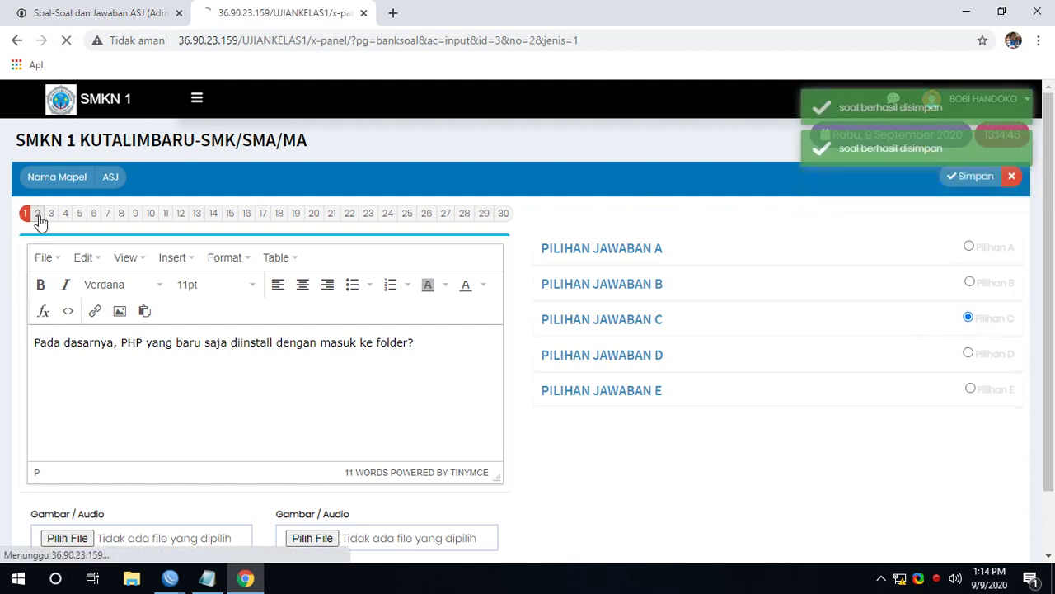
key("ctrl+Tab")
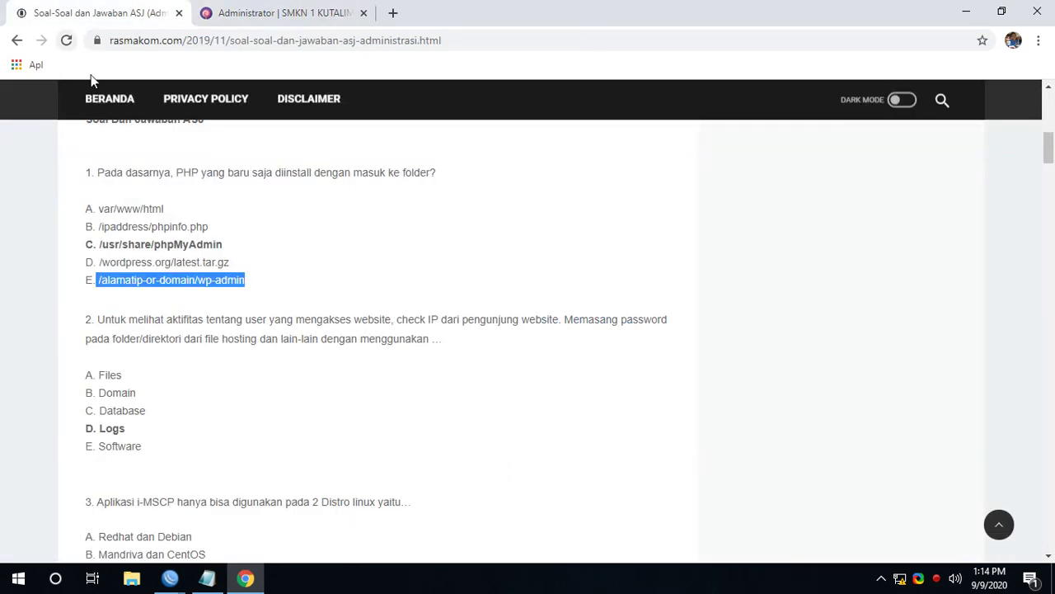
scroll(162, 356, "down", 1)
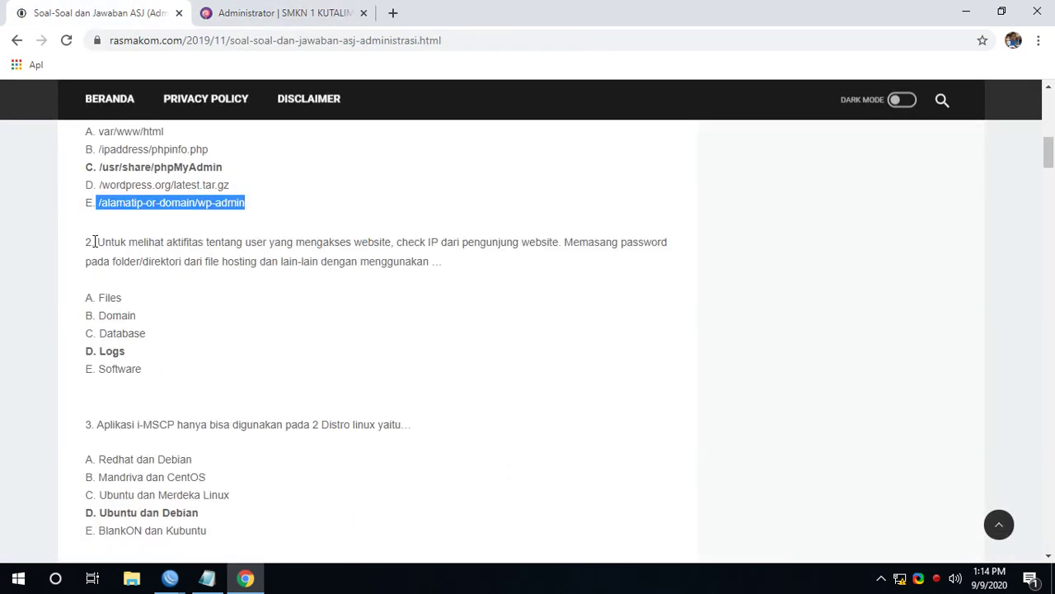
left_click_drag(94, 242, 410, 283)
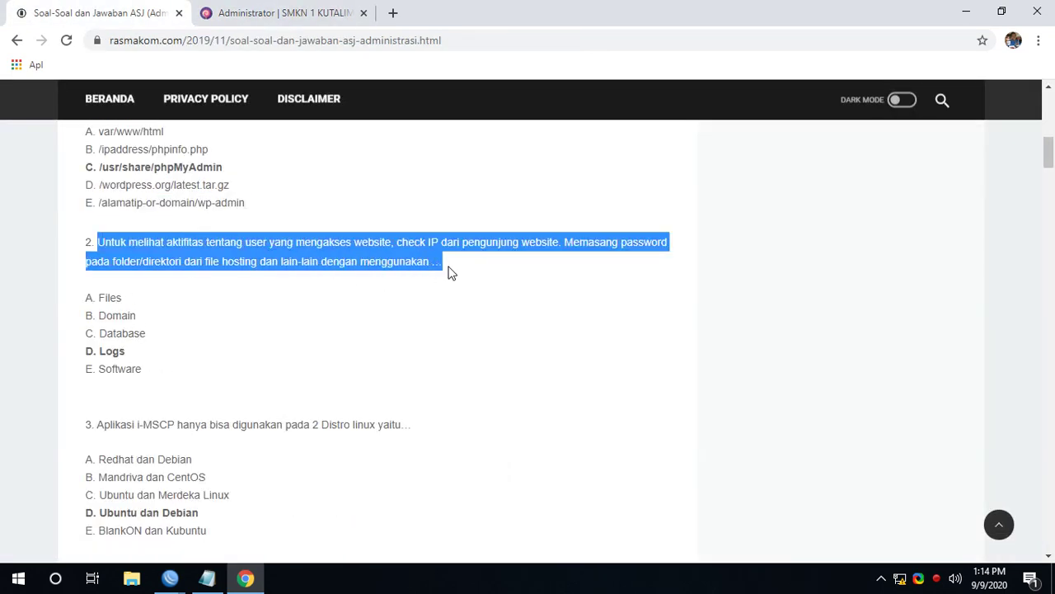
left_click(284, 9)
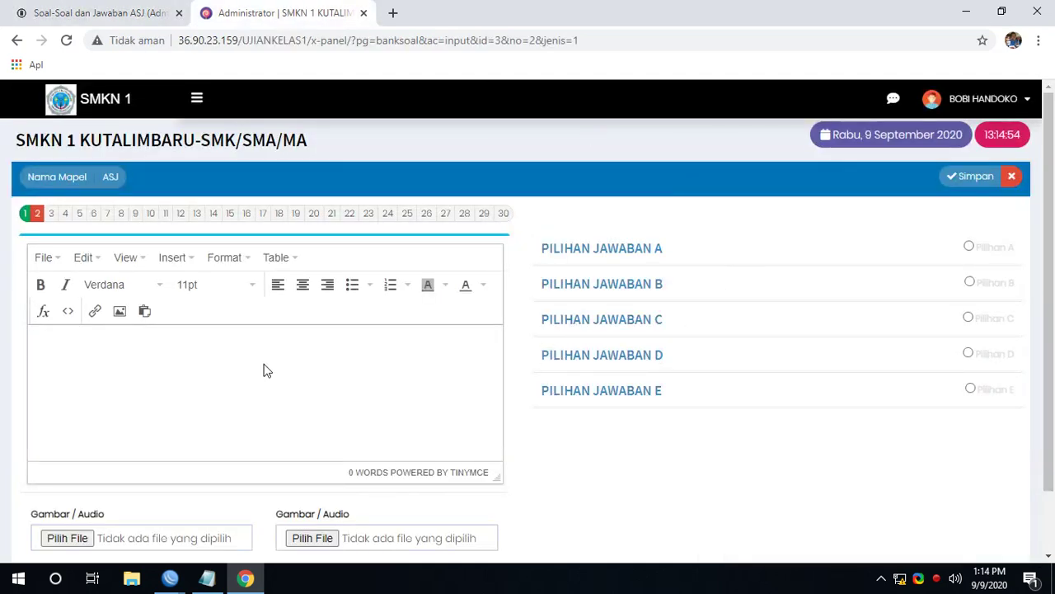
key("ctrl+v")
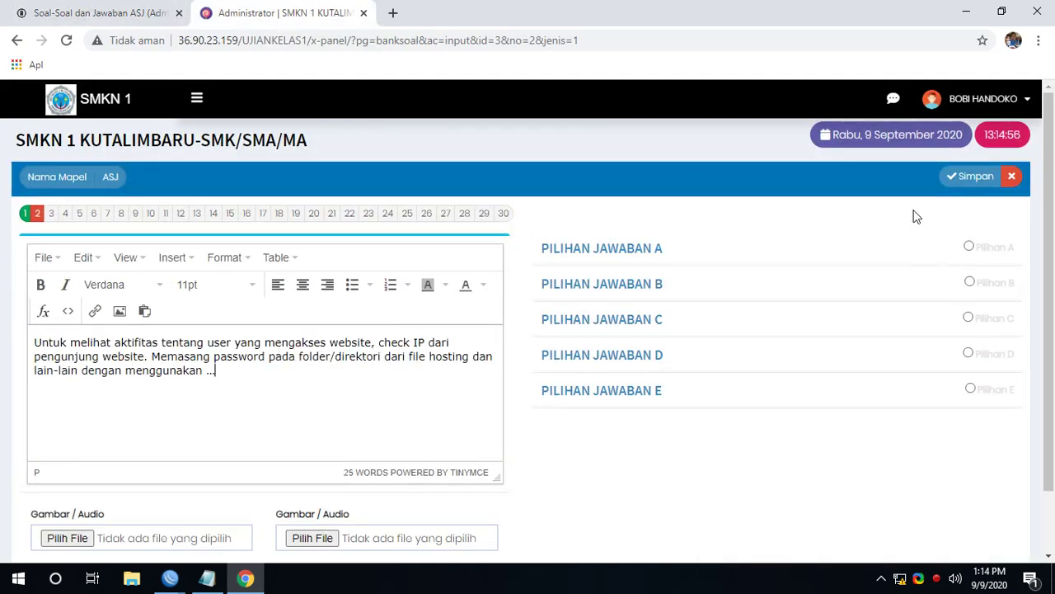
Step: Check question 2's bold answer on the source page, mark Pilihan D as the correct answer and save
left_click(142, 6)
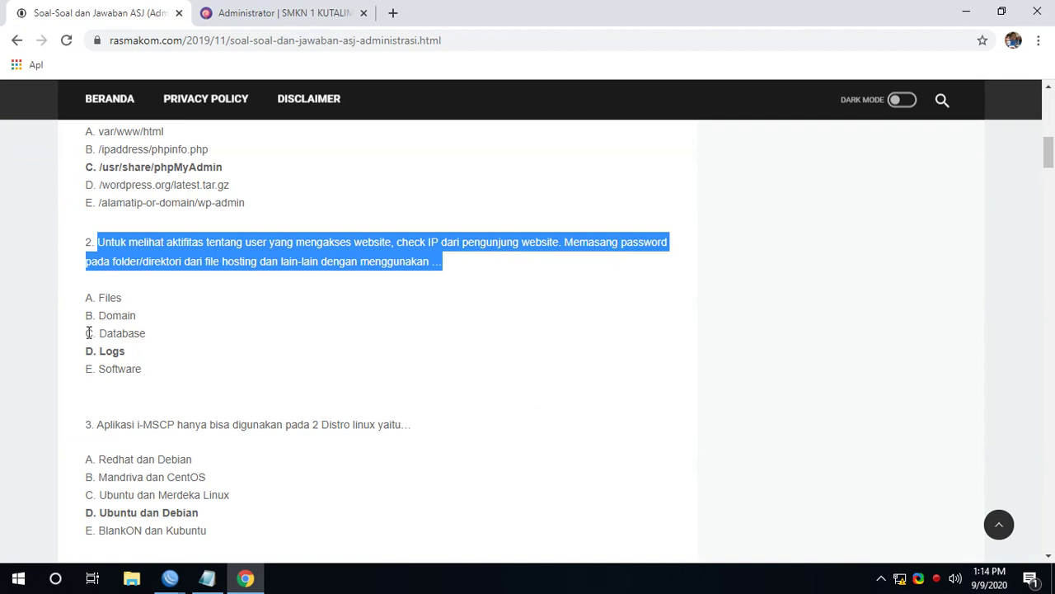
left_click(246, 8)
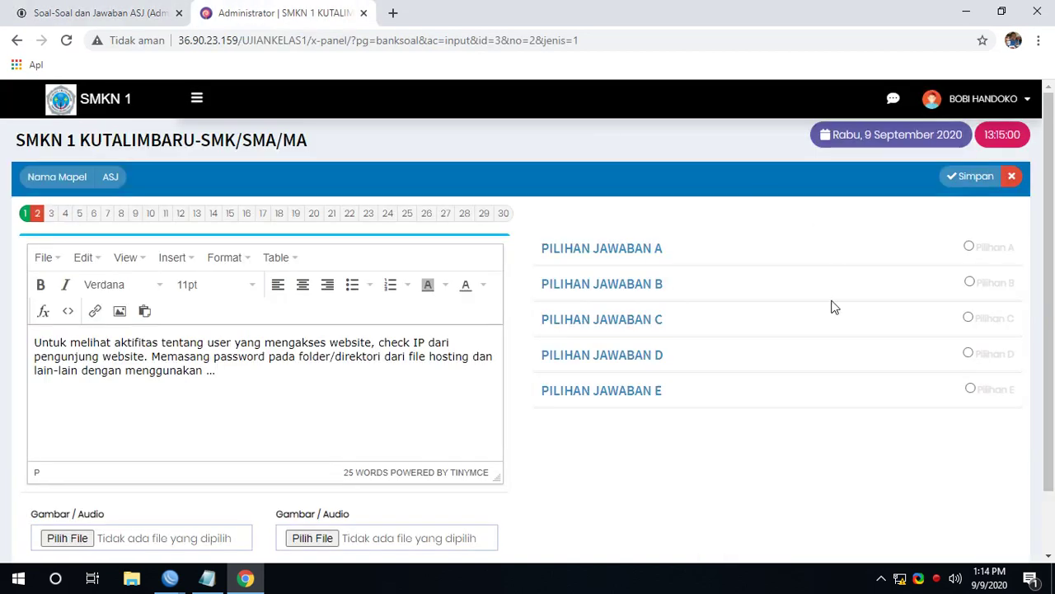
left_click(968, 353)
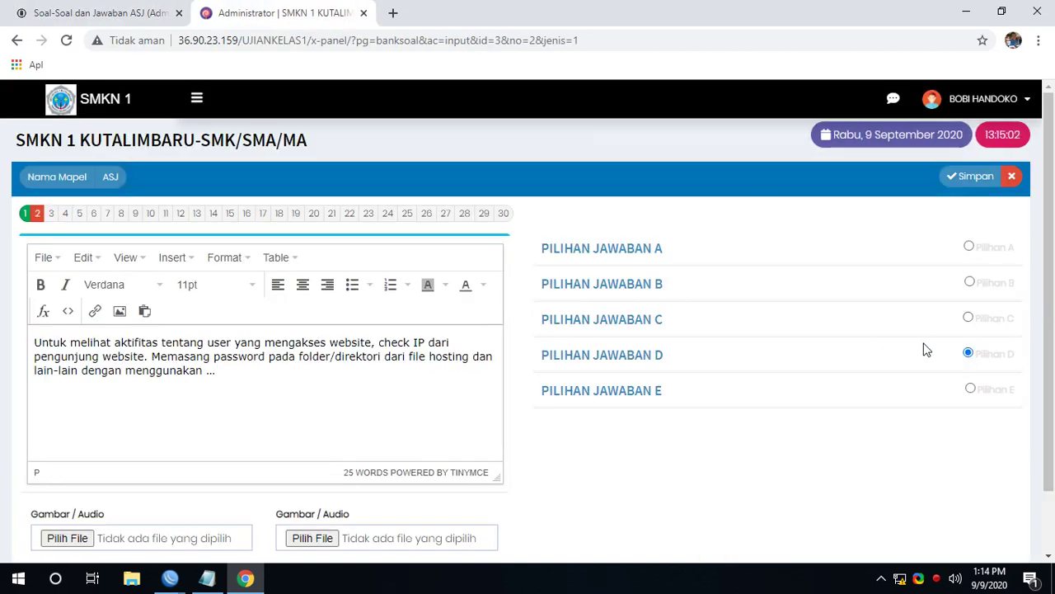
left_click(949, 188)
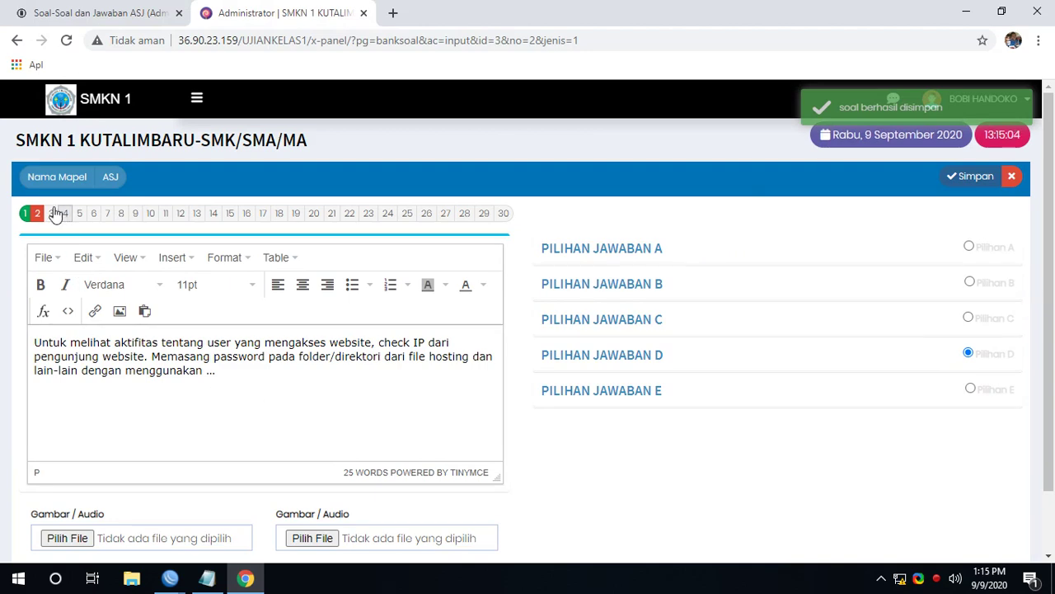
Step: Reopen question 1 and review the saved contents of Pilihan Jawaban A through E
left_click(25, 212)
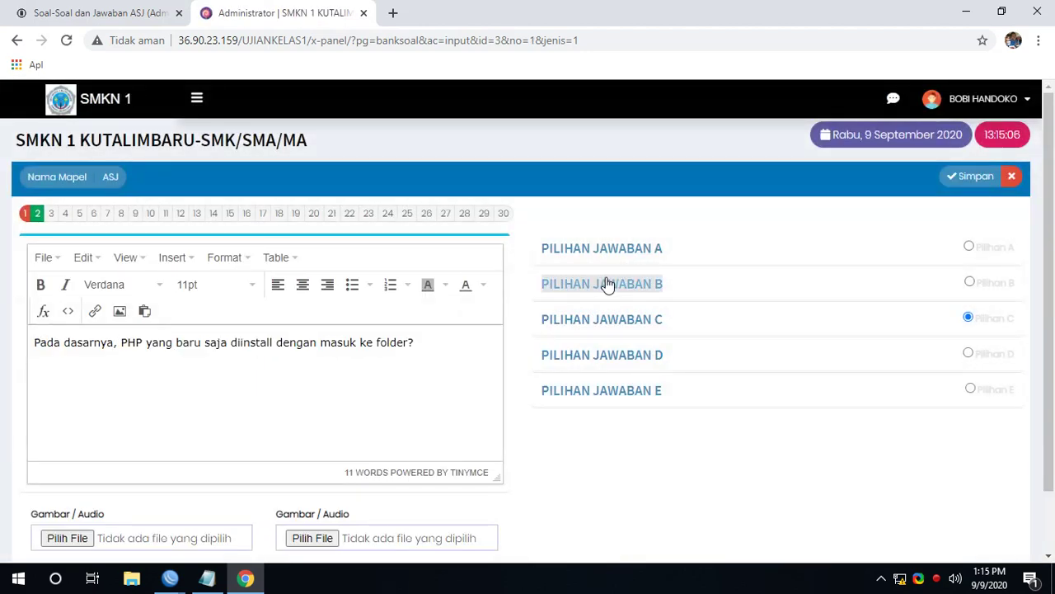
left_click(627, 248)
scroll(614, 396, "down", 2)
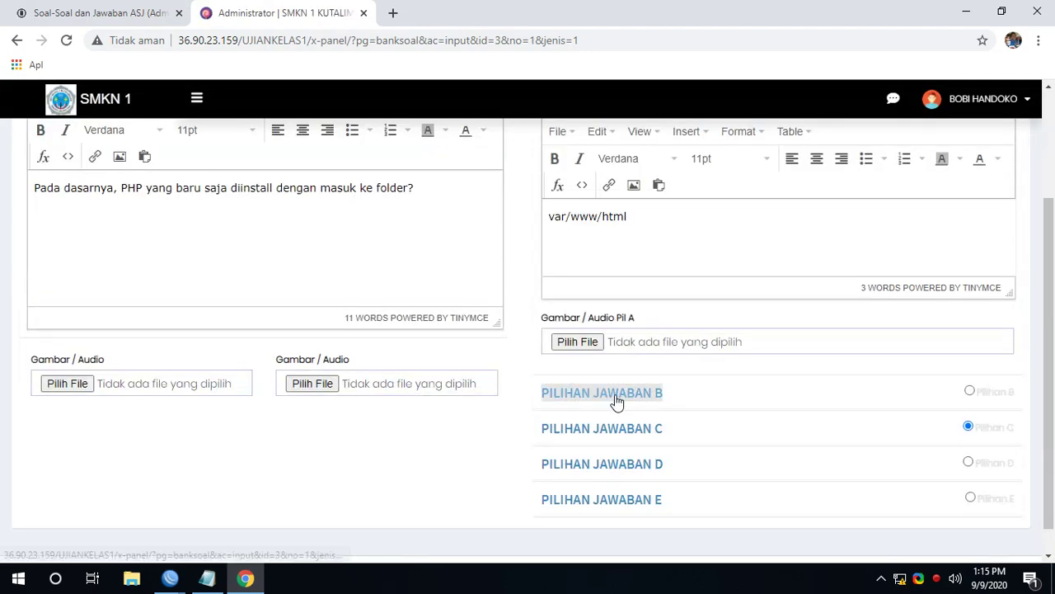
left_click(616, 396)
left_click(619, 430)
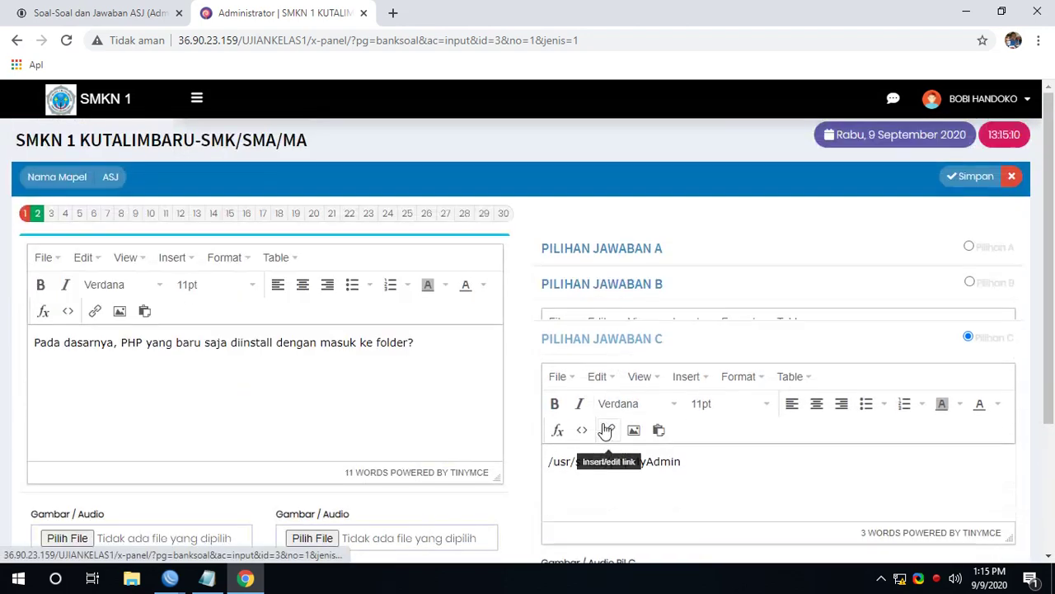
scroll(602, 433, "down", 2)
left_click(599, 467)
scroll(604, 465, "down", 1)
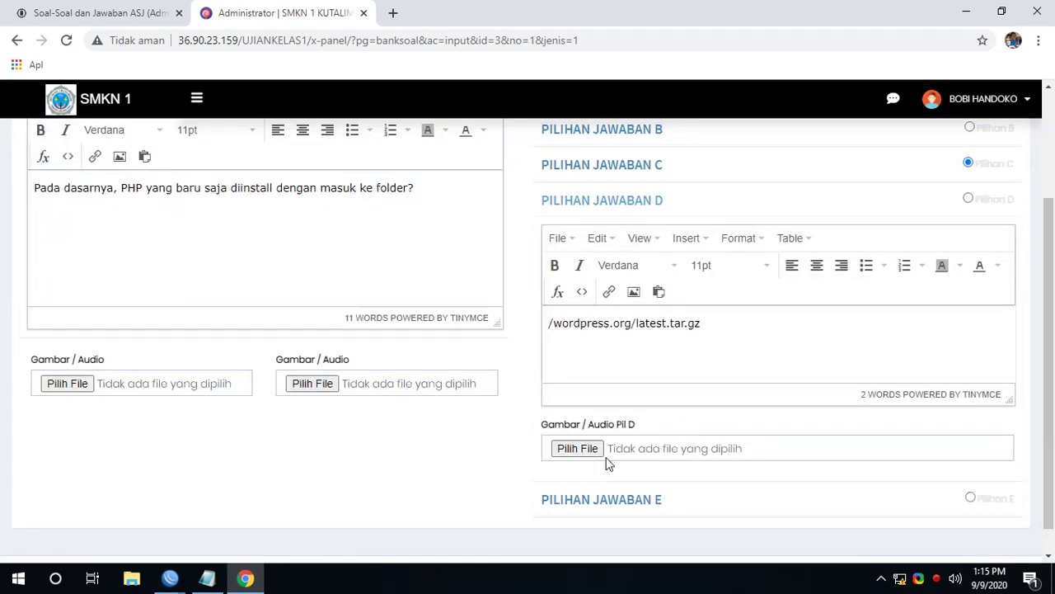
left_click(605, 499)
scroll(253, 275, "up", 2)
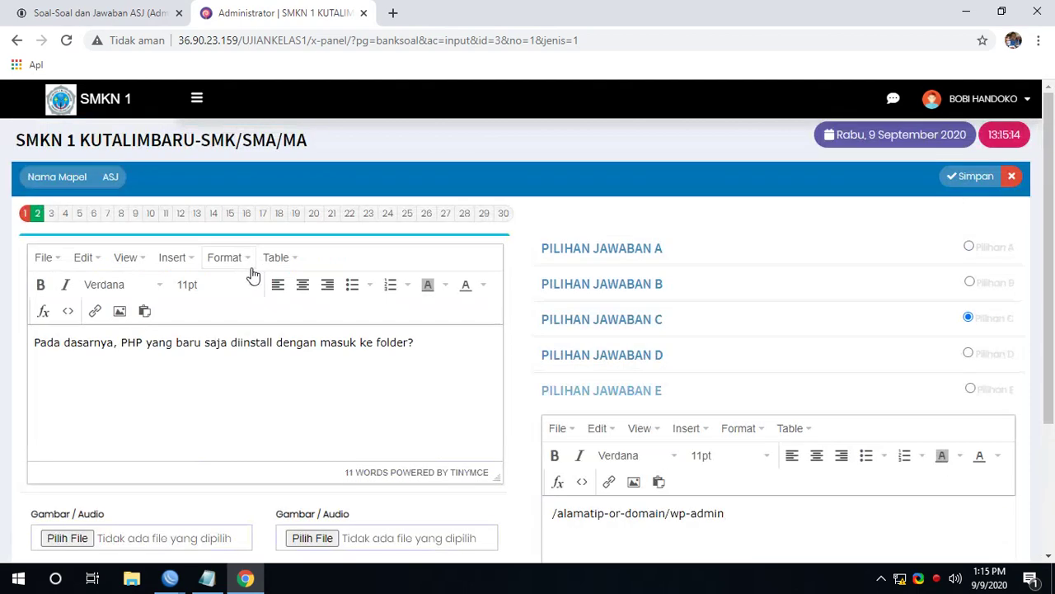
Step: Return to question 2, paste the copied question text into its empty question editor again and save it
left_click(38, 214)
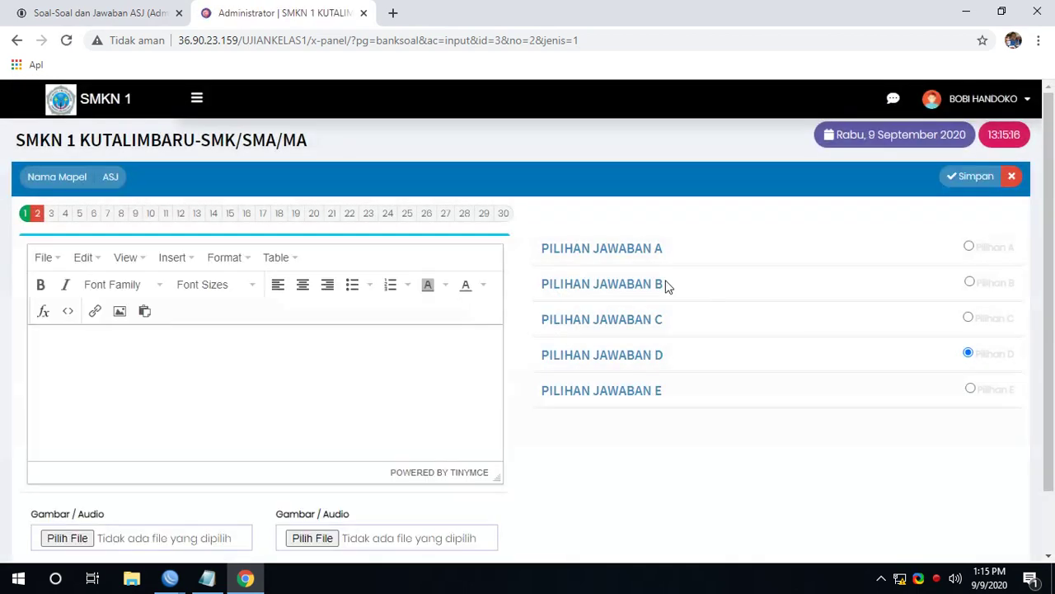
left_click(85, 12)
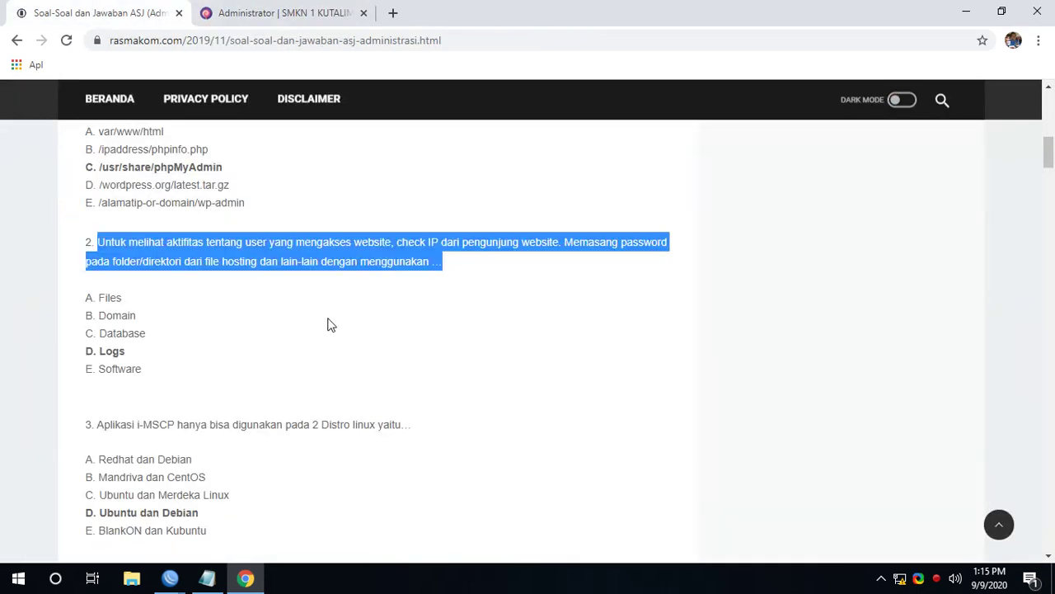
key("ctrl+Tab")
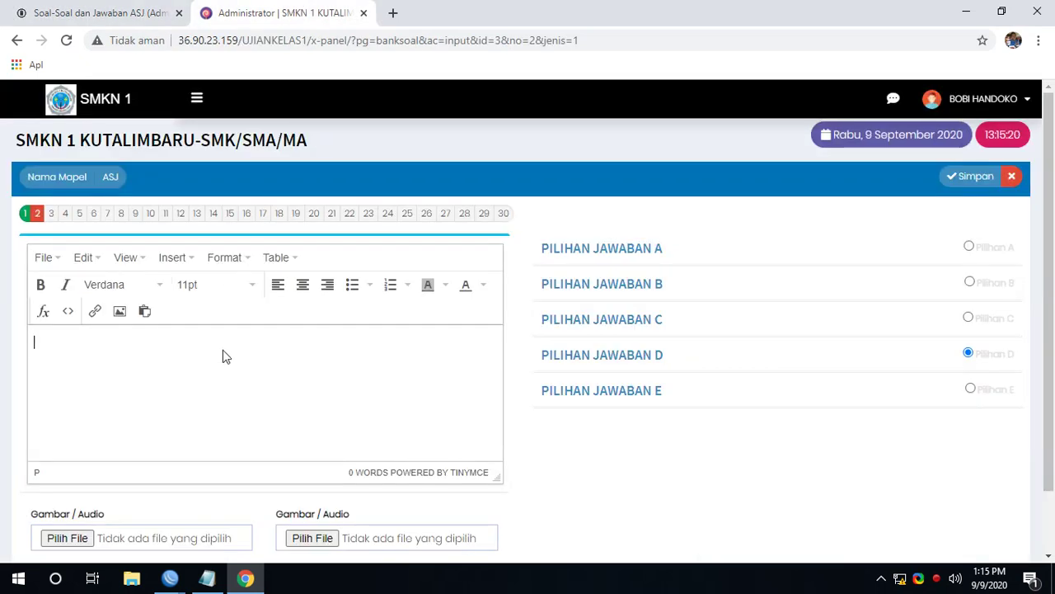
key("ctrl+v")
left_click(973, 177)
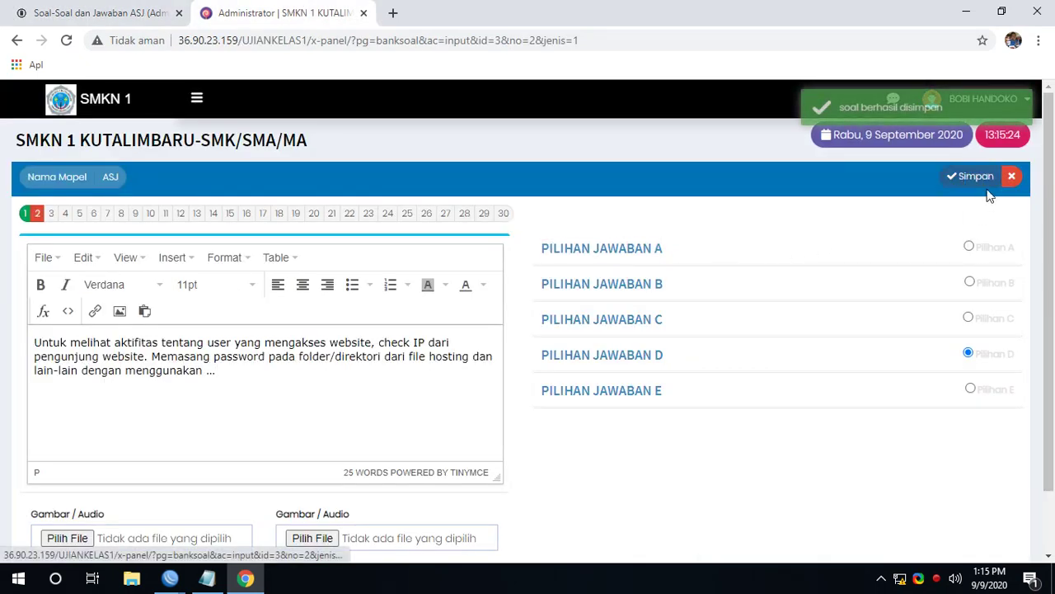
left_click(972, 176)
Step: Copy option A of question 2, Files, from the source page into Pilihan Jawaban A
left_click(580, 256)
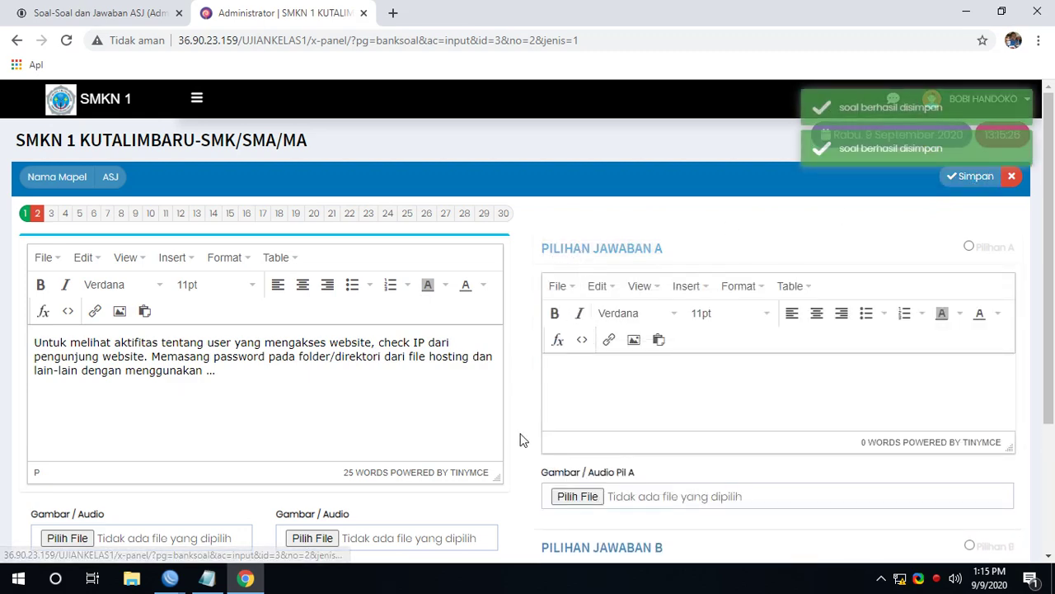
left_click(93, 10)
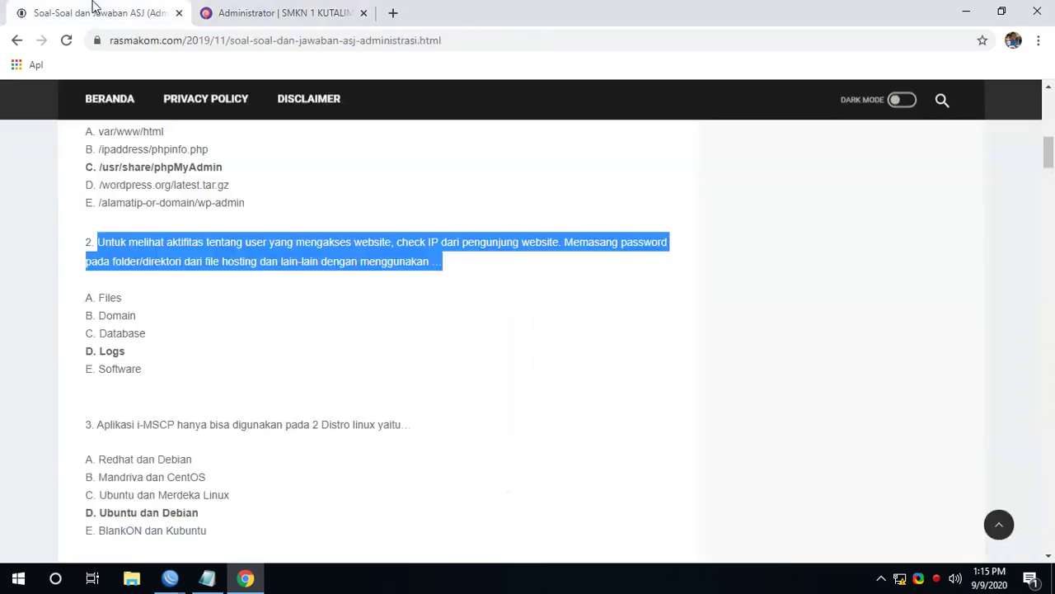
left_click(106, 295)
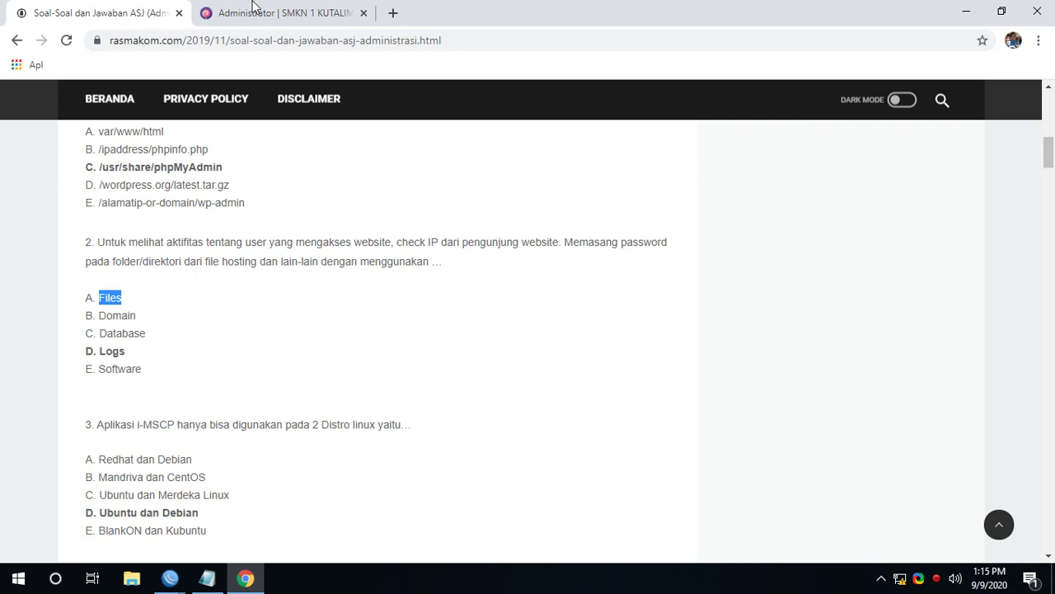
left_click(253, 10)
type("Files")
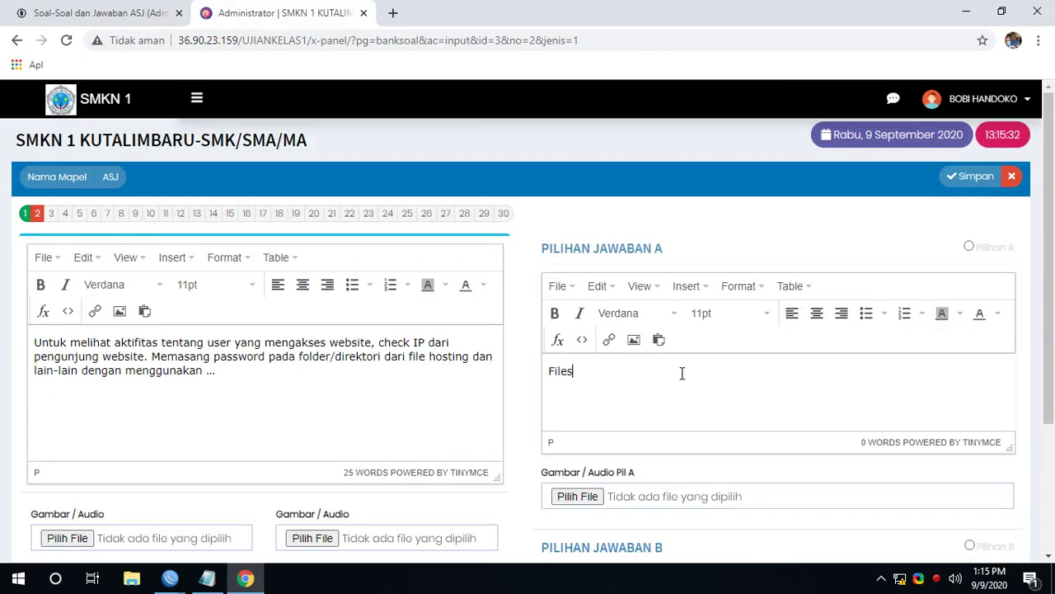
Step: Copy option B of question 2, Domain, from the source page into Pilihan Jawaban B
left_click(31, 7)
left_click_drag(101, 317, 137, 316)
key("ctrl+c")
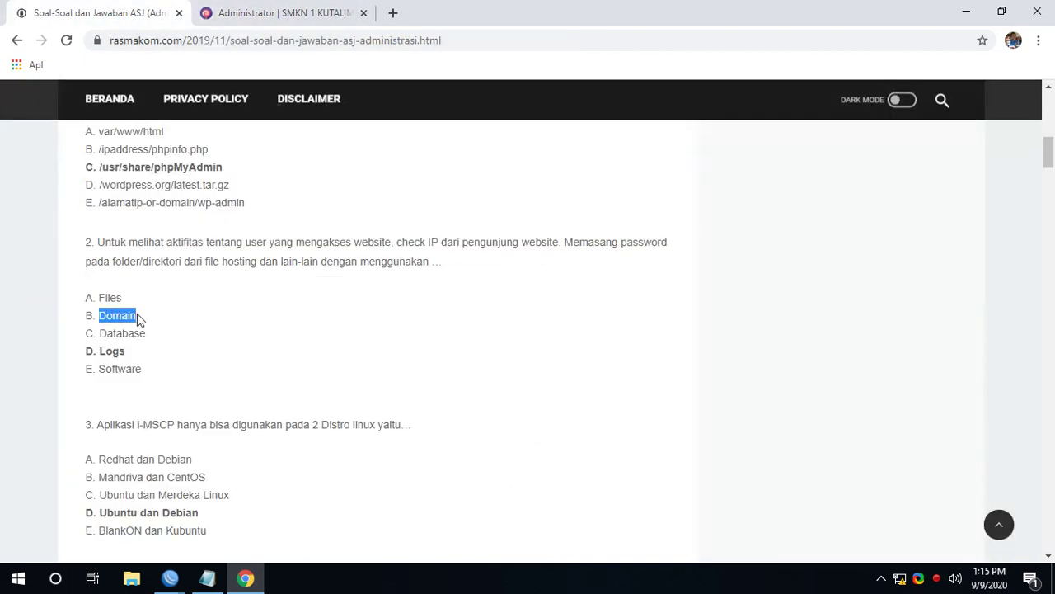
left_click(279, 13)
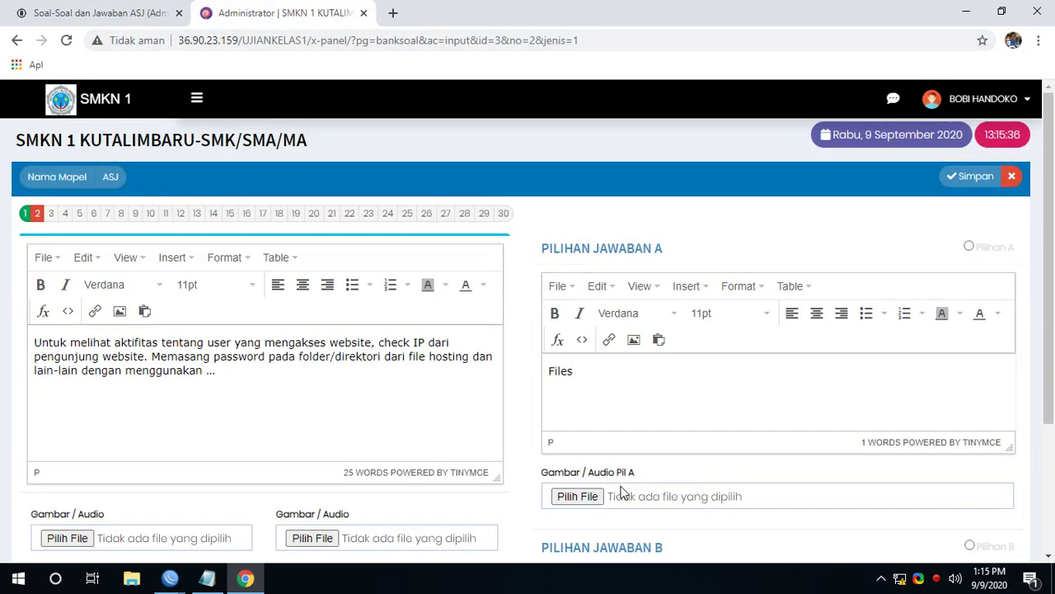
scroll(622, 493, "down", 1)
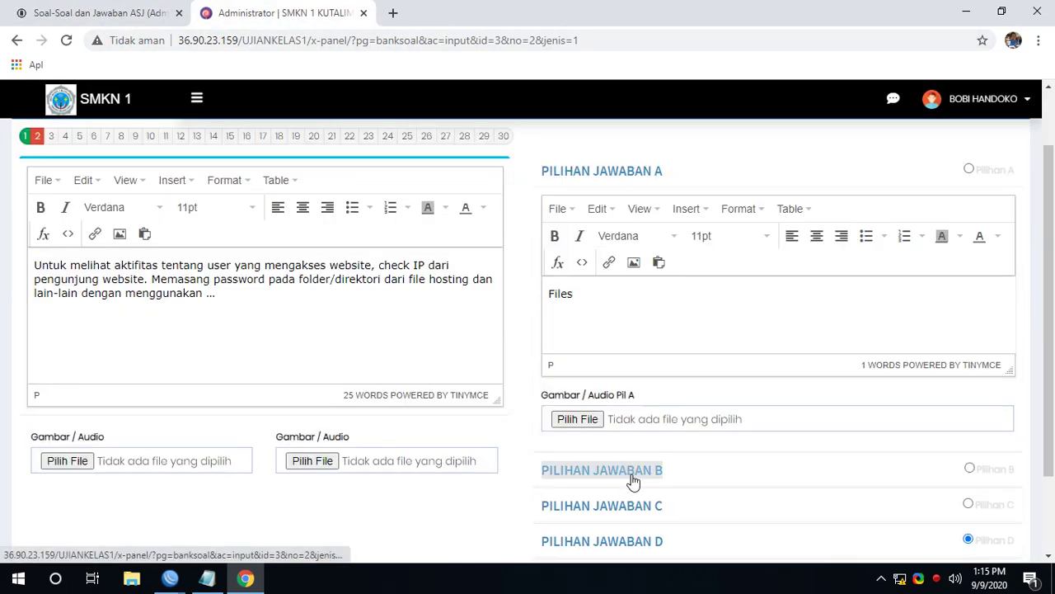
left_click(639, 482)
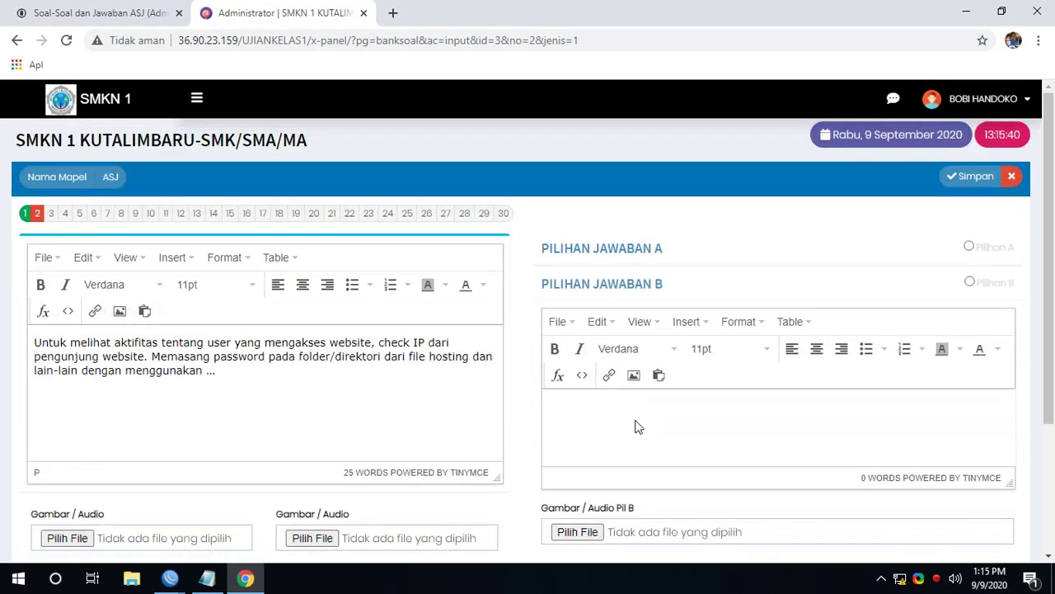
left_click(635, 427)
key("ctrl+v")
Step: Copy option C of question 2, Database, from the source page into Pilihan Jawaban C
left_click(60, 10)
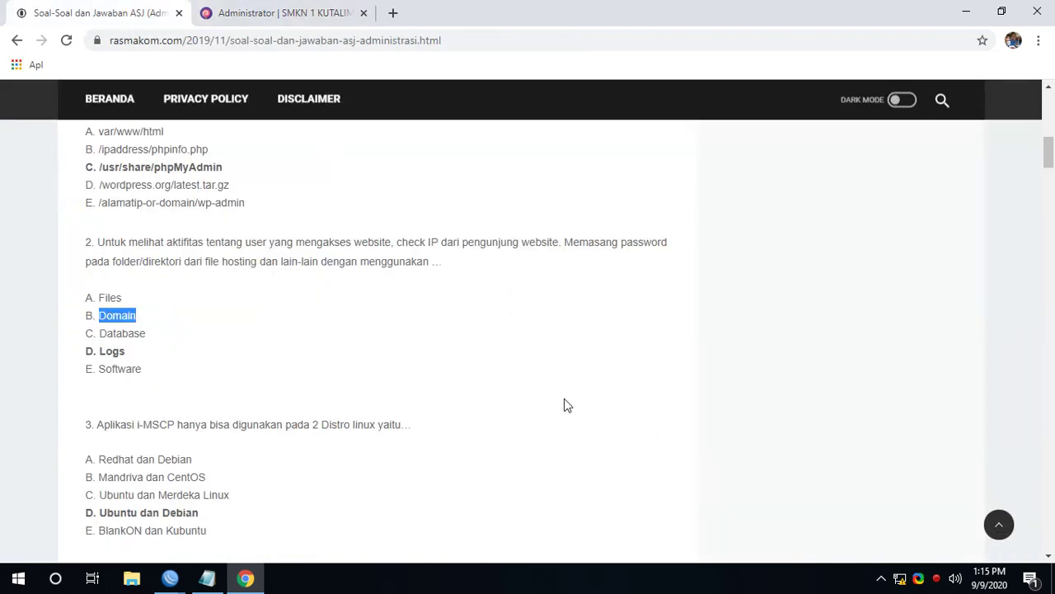
left_click_drag(102, 333, 160, 339)
key("ctrl+c")
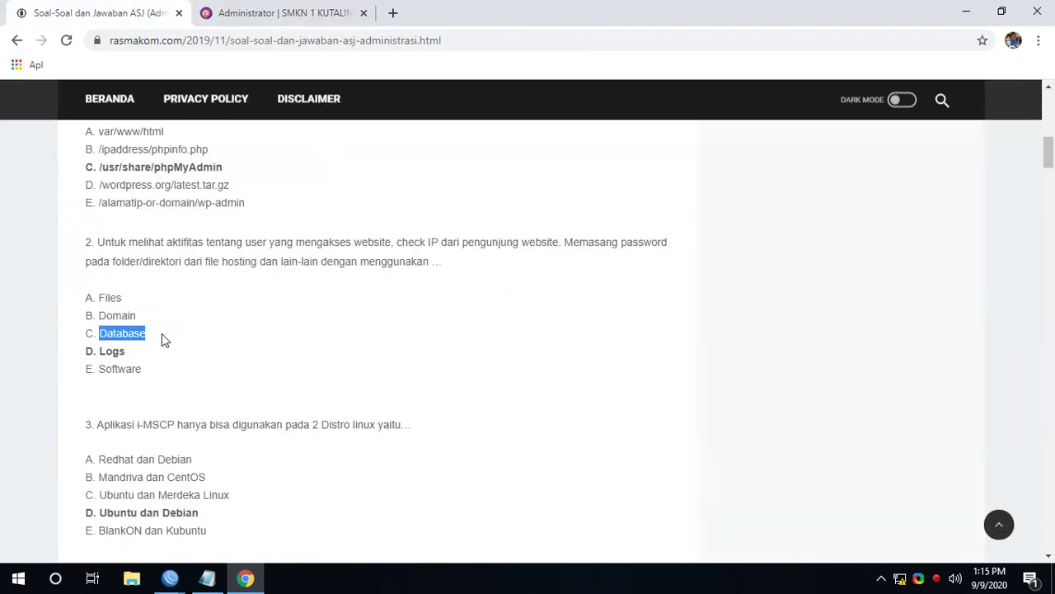
left_click(224, 10)
scroll(418, 311, "down", 2)
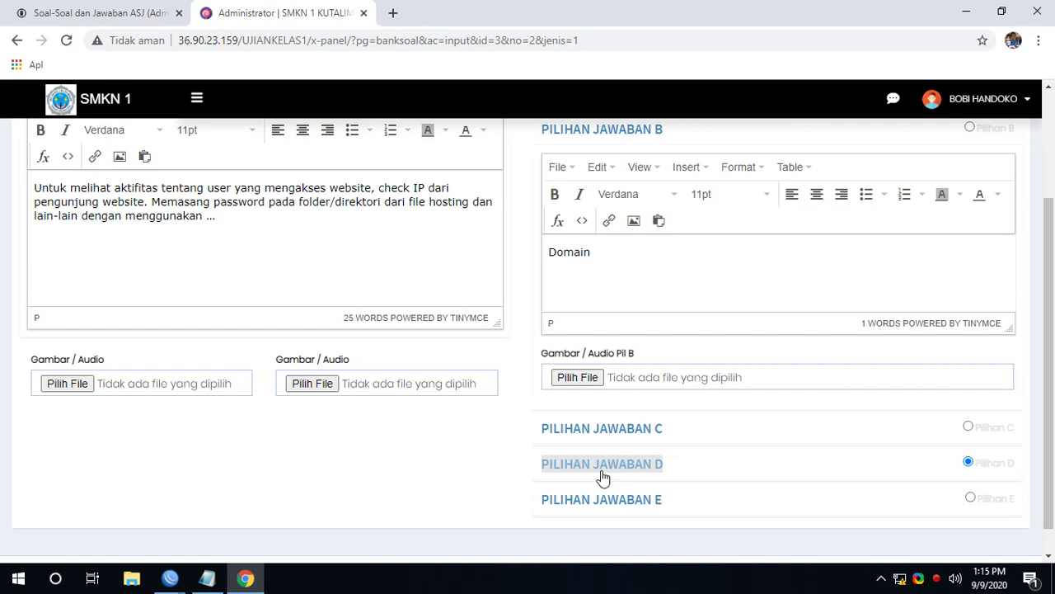
left_click(631, 440)
scroll(624, 441, "down", 1)
key("ctrl+v")
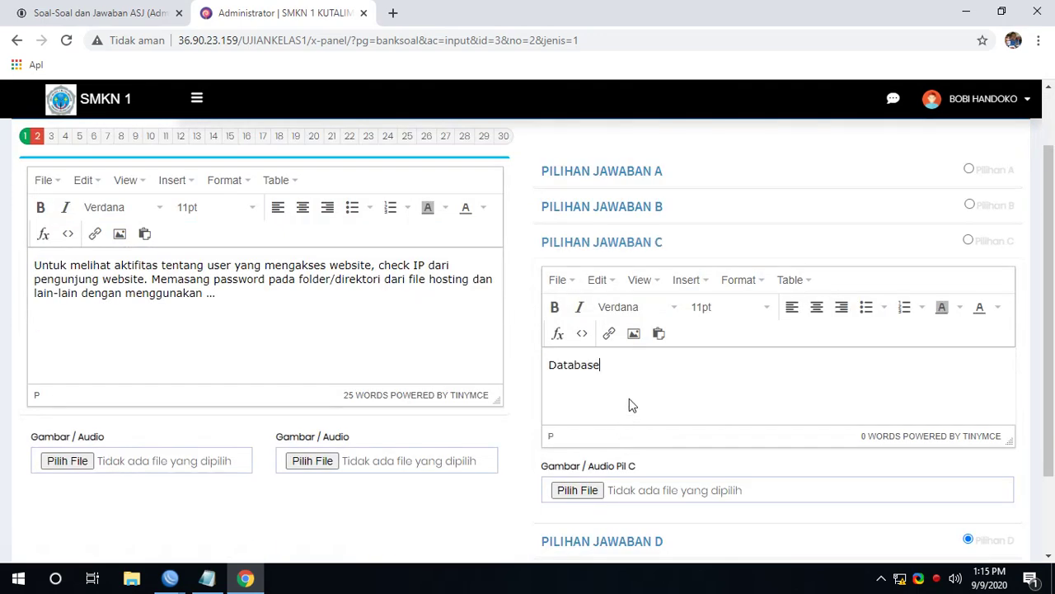
Step: Copy option D of question 2, Logs, from the source page into Pilihan Jawaban D
left_click(56, 7)
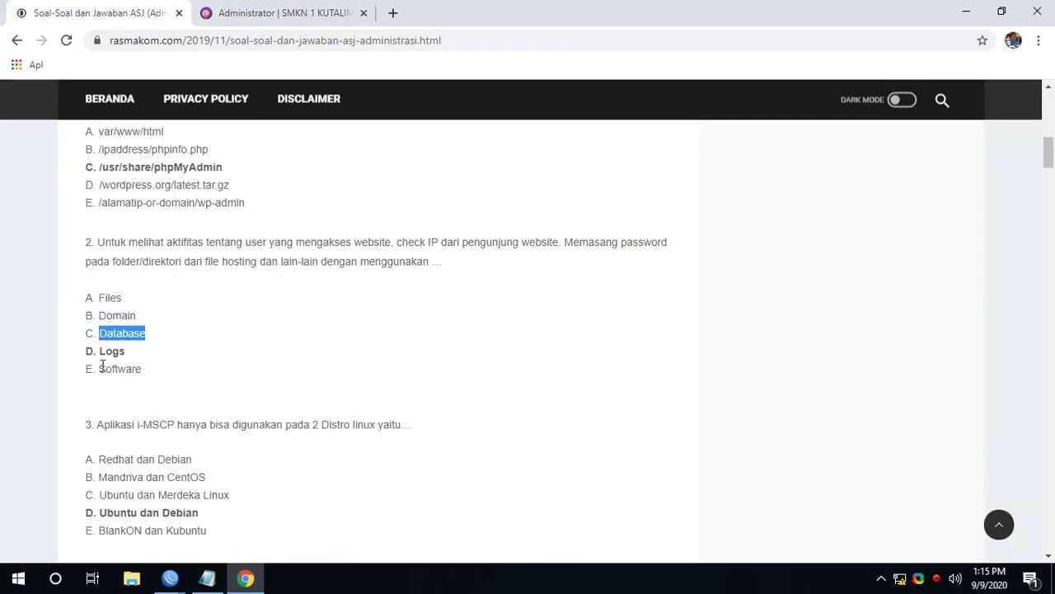
left_click_drag(99, 350, 135, 351)
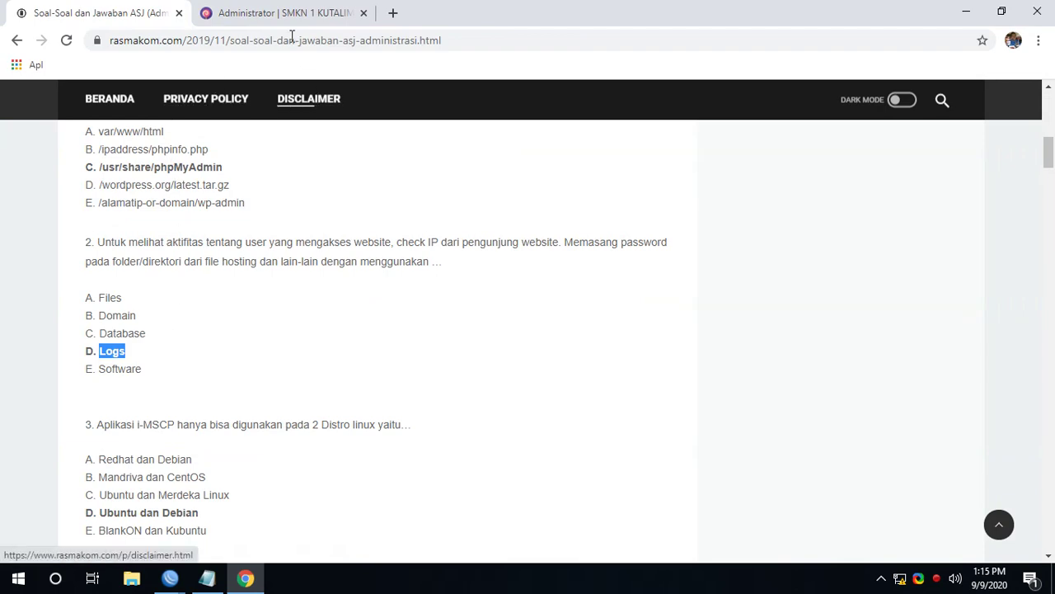
left_click(280, 13)
scroll(558, 447, "down", 1)
left_click(593, 466)
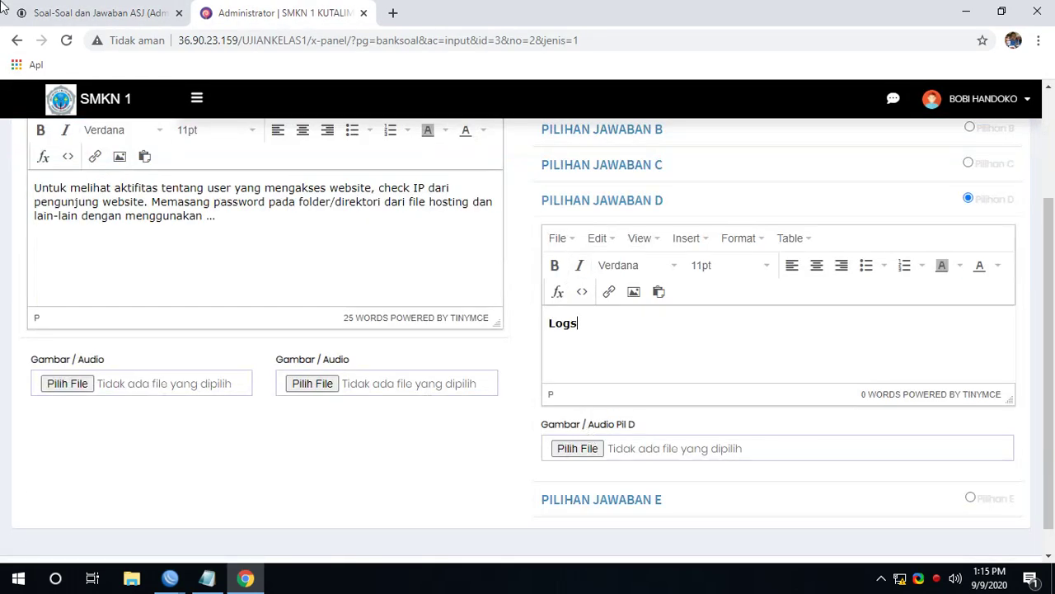
Step: Remove the bold formatting from the word Logs in Pilihan Jawaban D
left_click(50, 10)
left_click(226, 8)
left_click_drag(602, 320, 529, 320)
left_click(555, 264)
Step: Copy option E of question 2, Software, from the source page into Pilihan Jawaban E and save the question
left_click(38, 11)
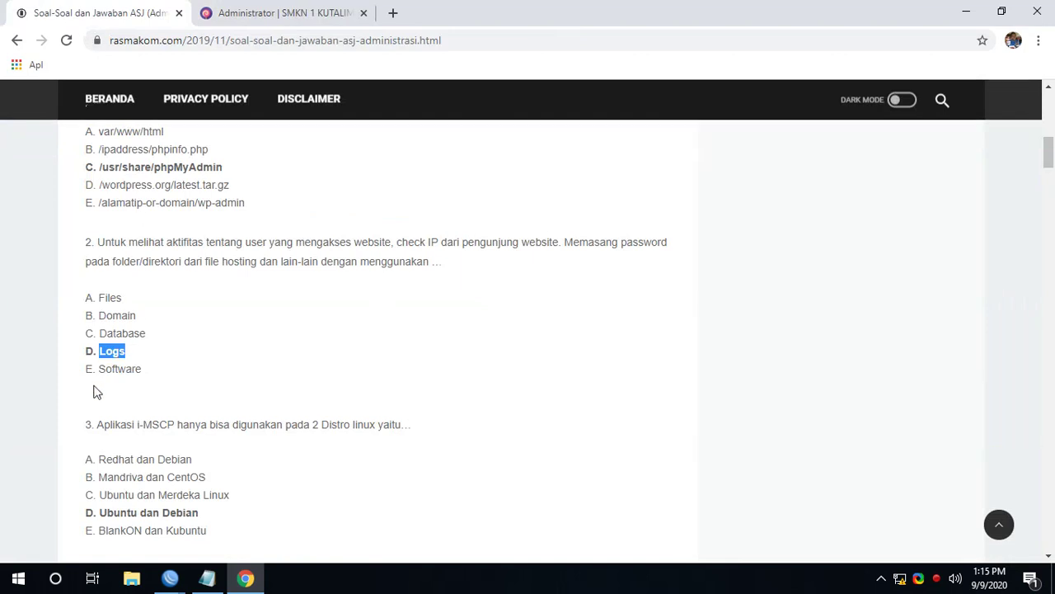
left_click_drag(99, 369, 186, 364)
key("ctrl+c")
left_click(216, 7)
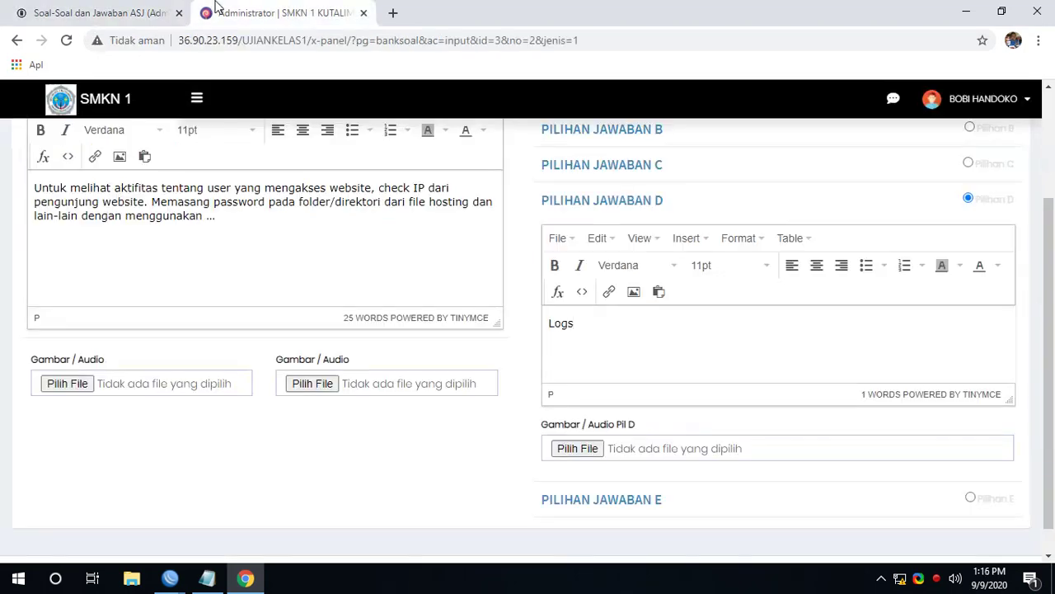
left_click(607, 499)
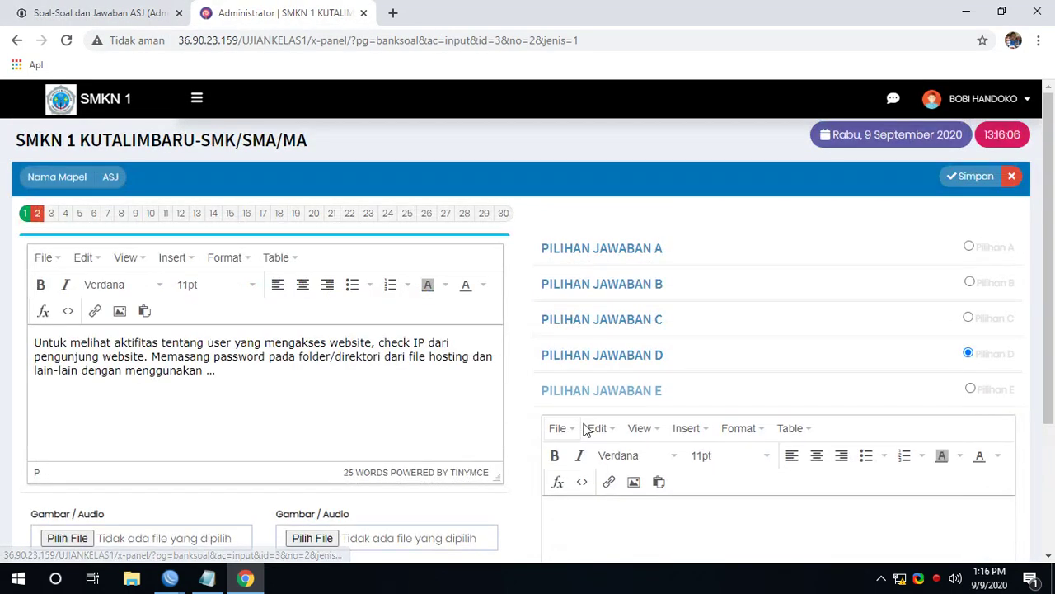
key("ctrl+v")
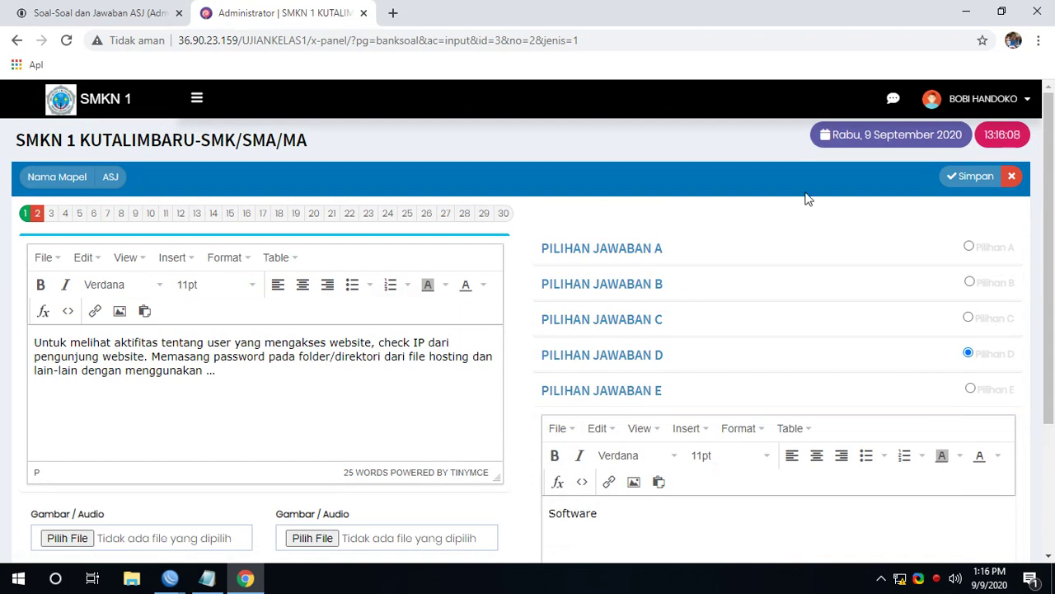
left_click(956, 176)
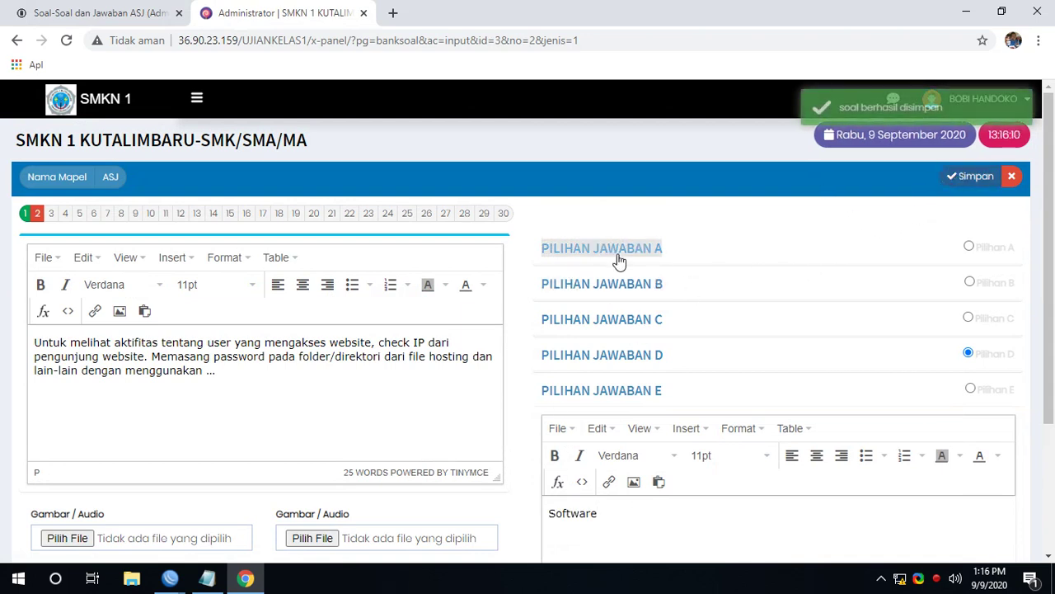
left_click(955, 178)
Step: Reload question 2 and check the saved contents of answer options A through E
left_click(607, 249)
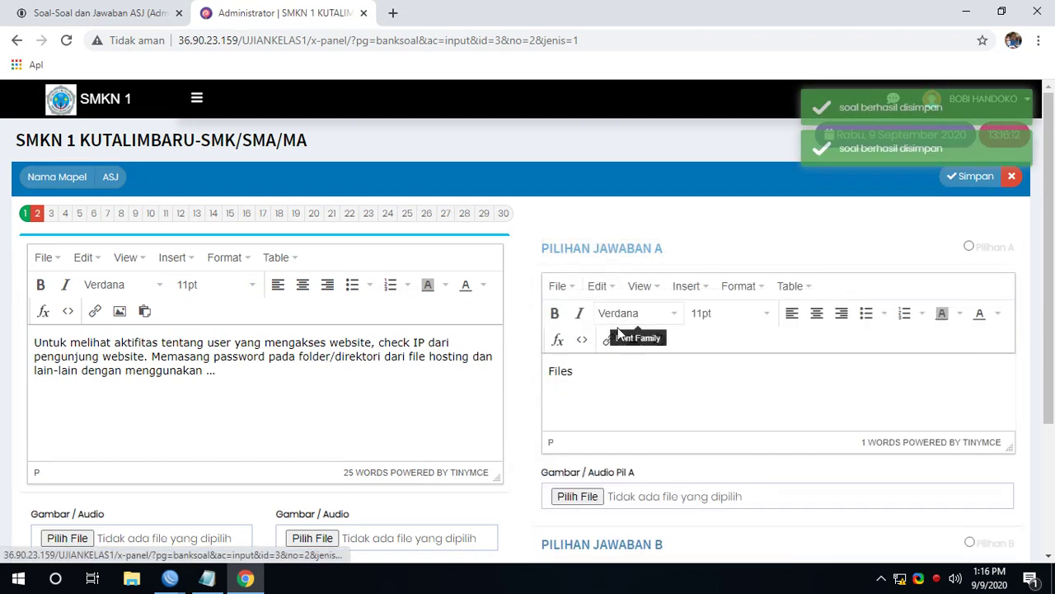
left_click(38, 216)
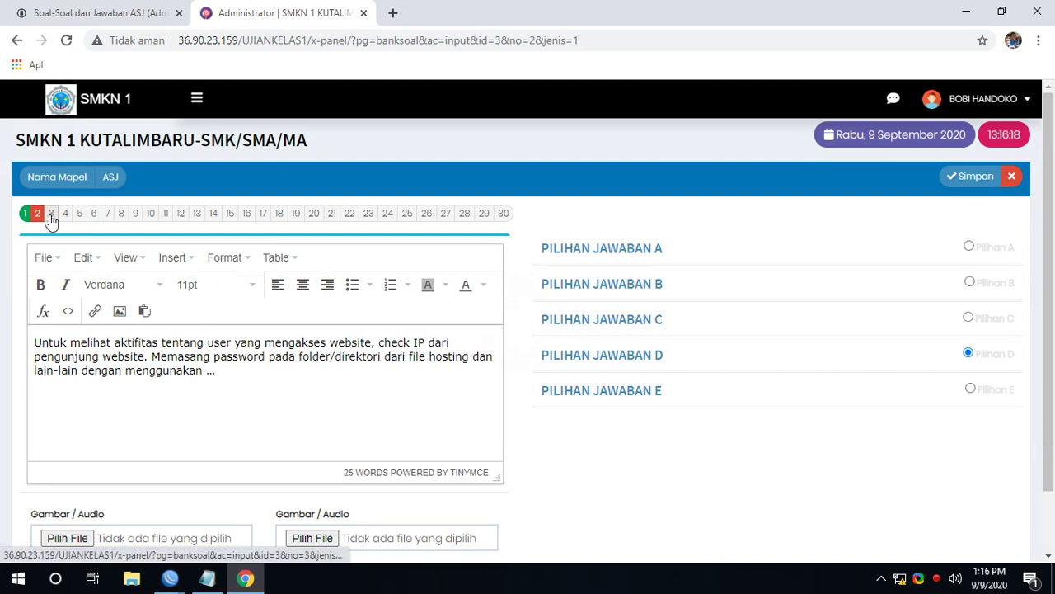
left_click(618, 252)
scroll(614, 445, "down", 1)
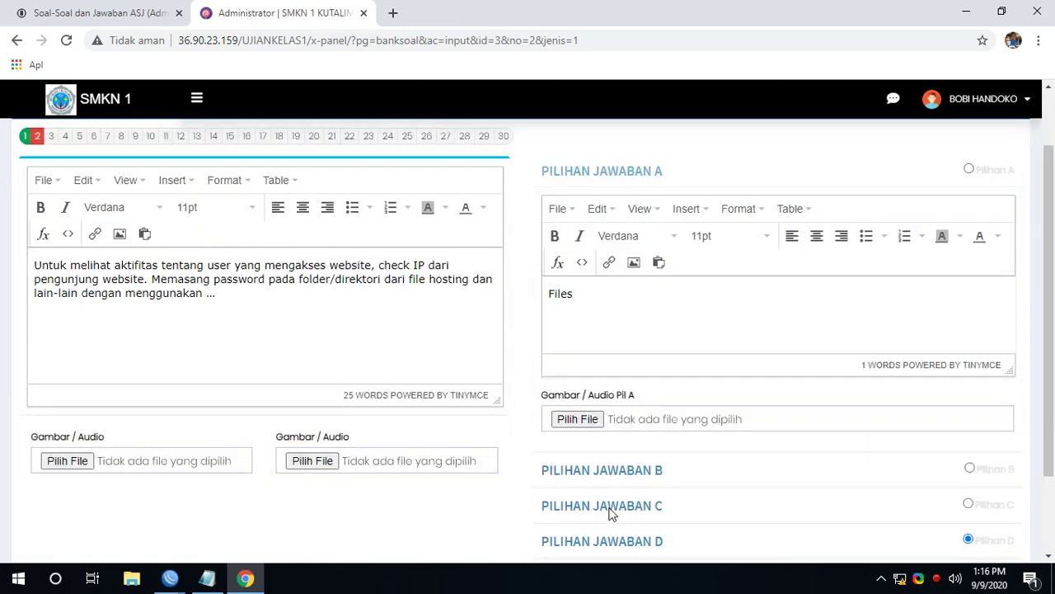
left_click(604, 470)
scroll(601, 469, "down", 2)
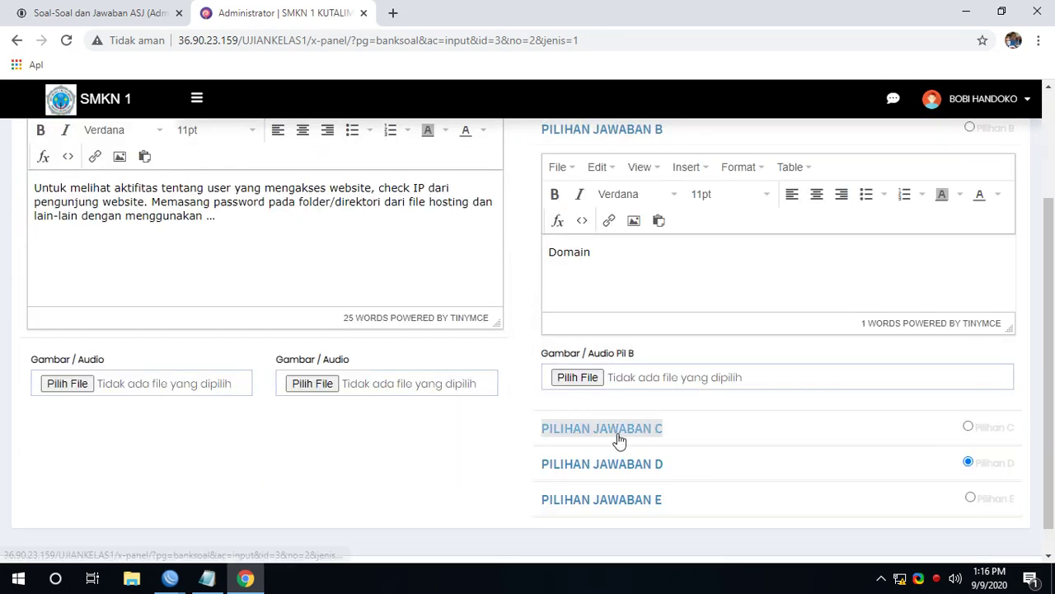
left_click(614, 430)
scroll(610, 445, "down", 2)
left_click(618, 467)
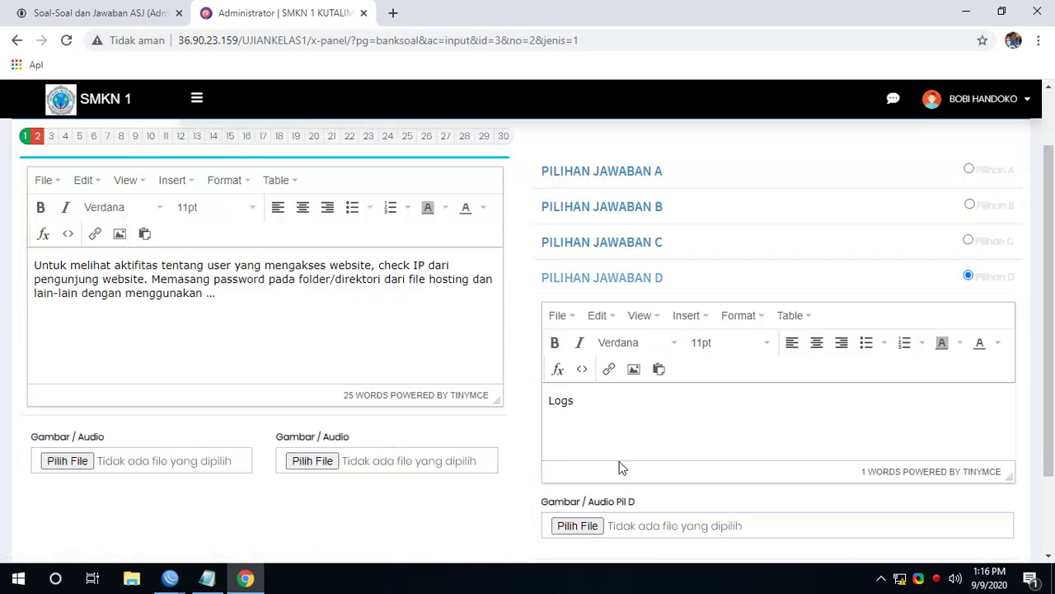
scroll(619, 466, "down", 1)
left_click(620, 499)
scroll(269, 360, "down", 2)
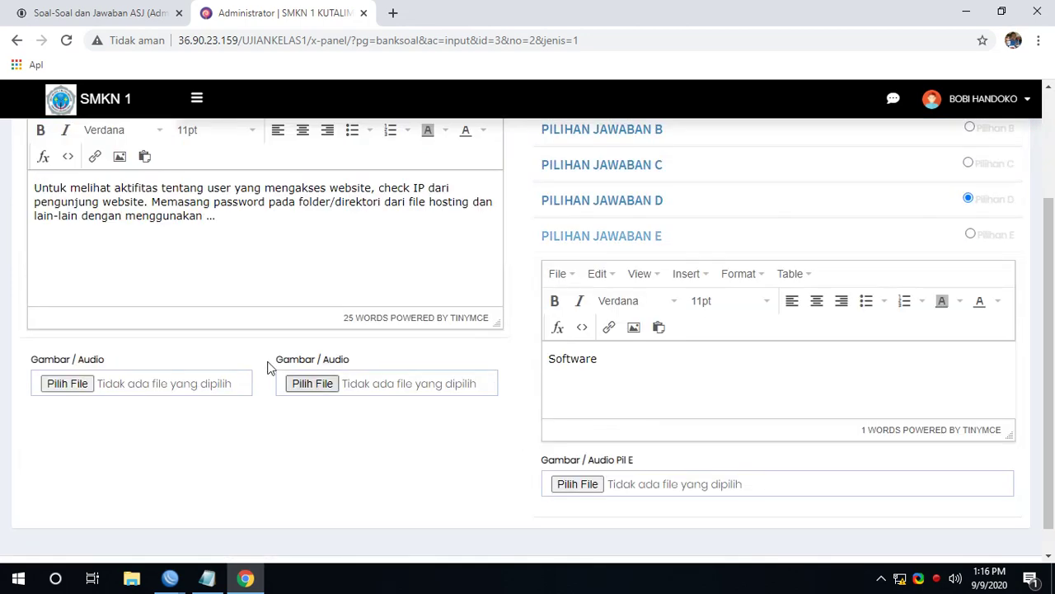
scroll(74, 293, "up", 2)
Step: Open question 3 of the ASJ question bank for entry
left_click(52, 213)
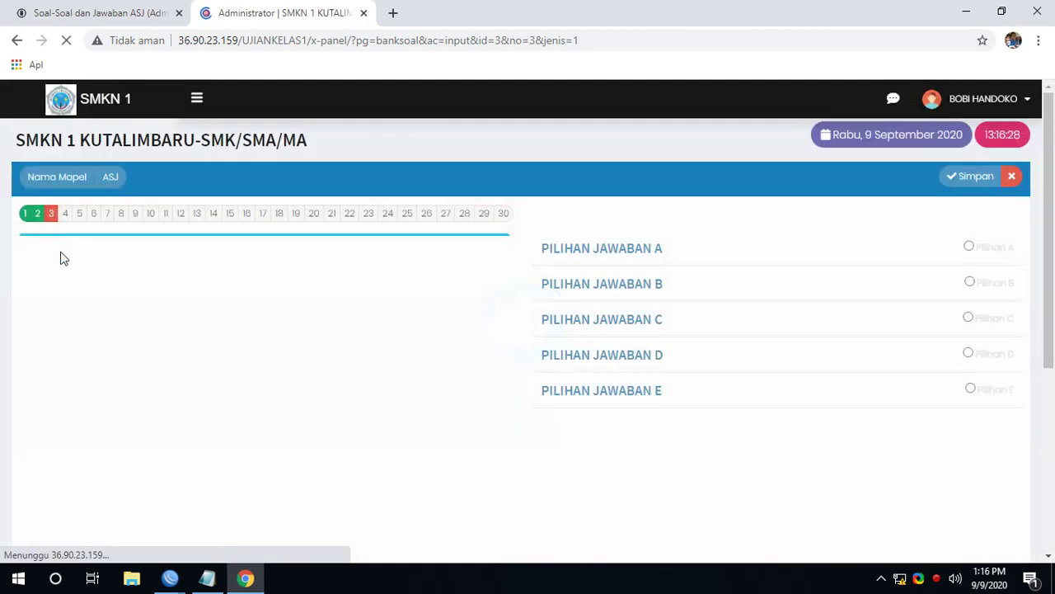
scroll(383, 420, "down", 1)
scroll(384, 420, "up", 1)
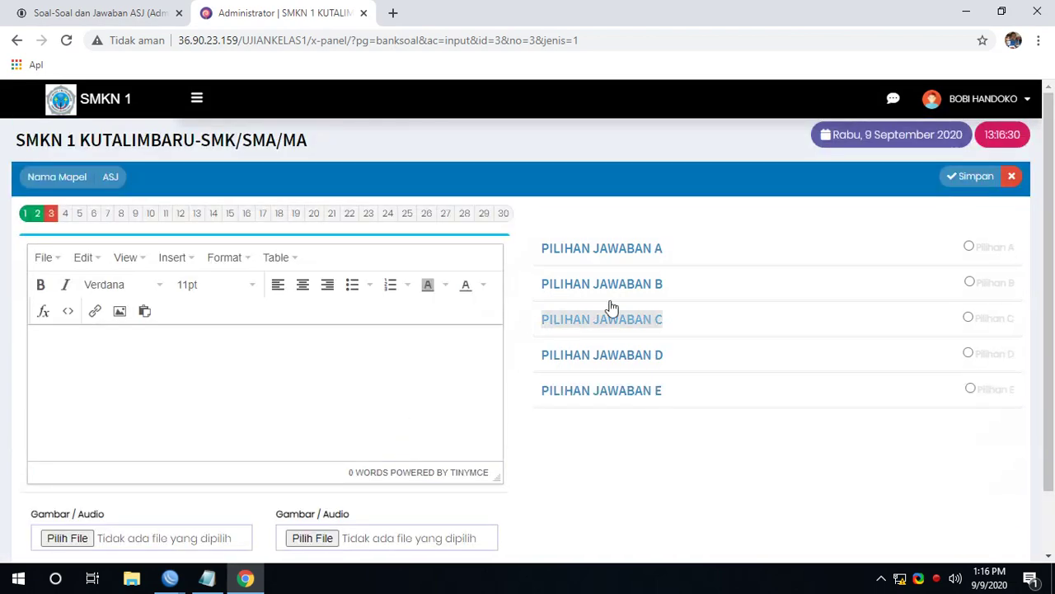